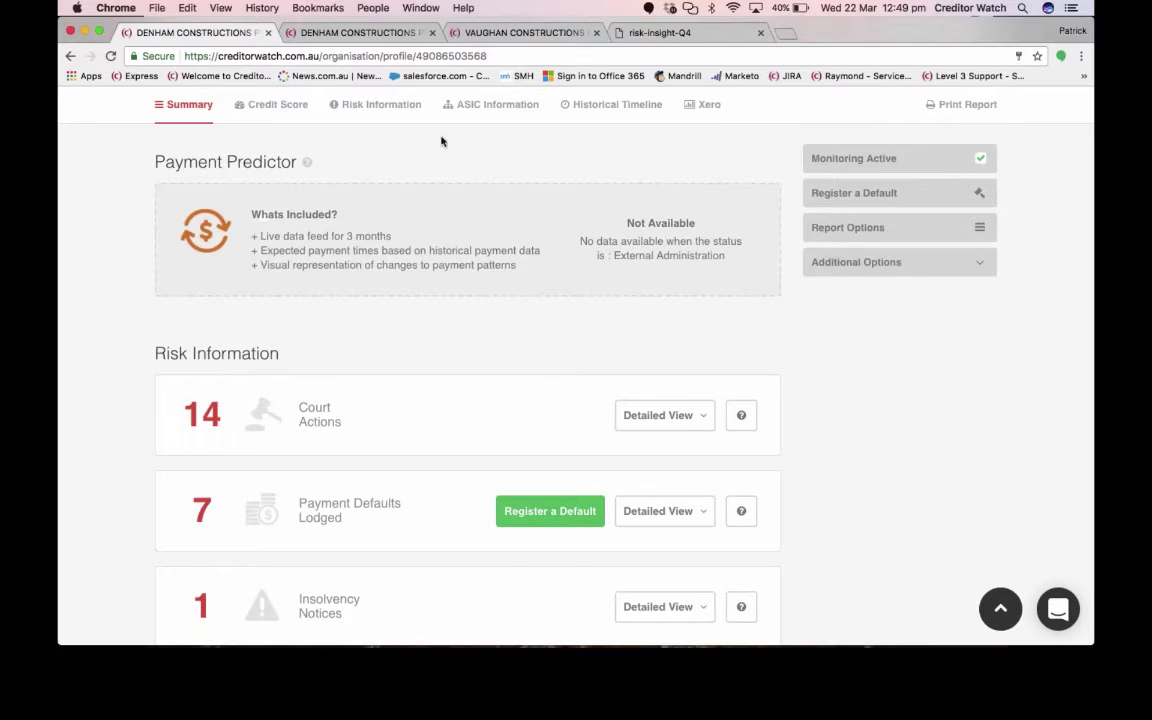
# Review Vaughan Constructions' Payment Predictor advice, 12-month historical chart and payment statistics.
pyautogui.click(517, 33)
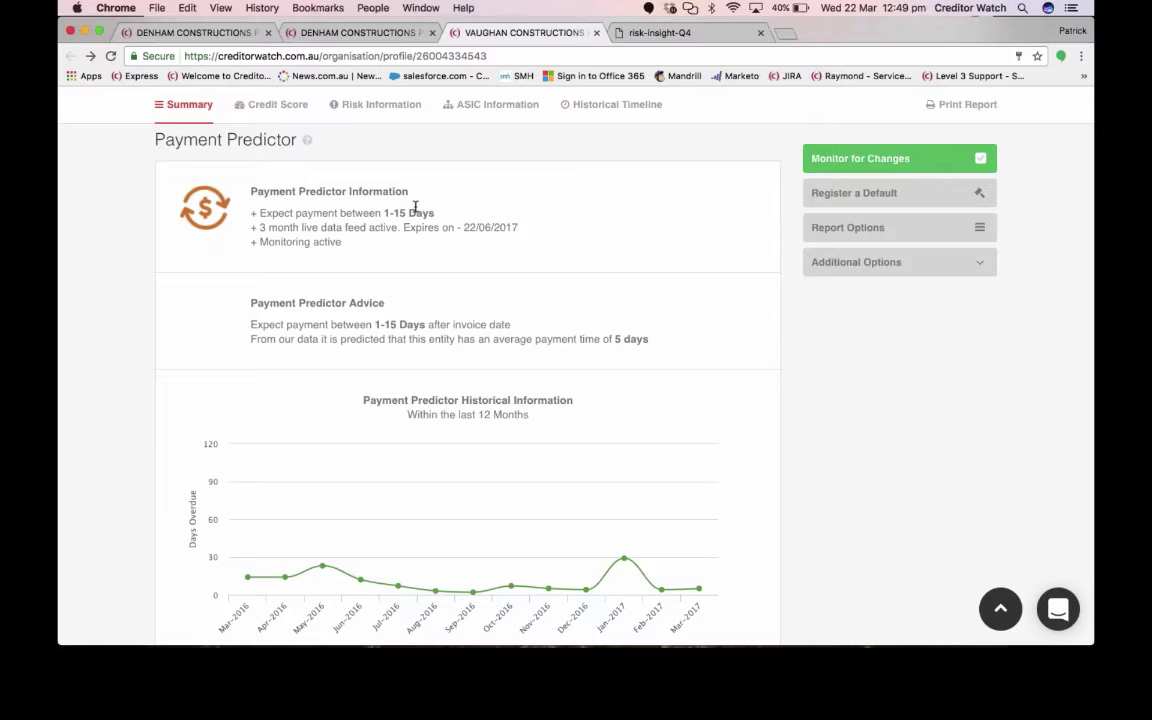
pyautogui.scroll(-3, 190, 314)
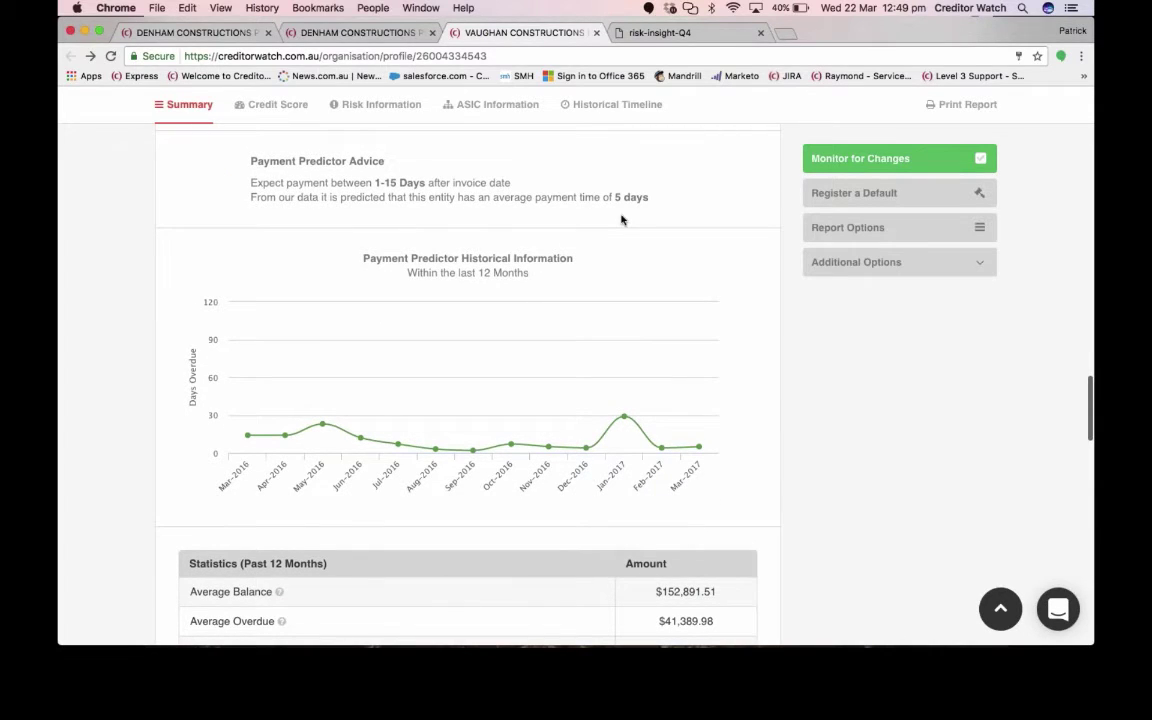
pyautogui.moveTo(661, 339)
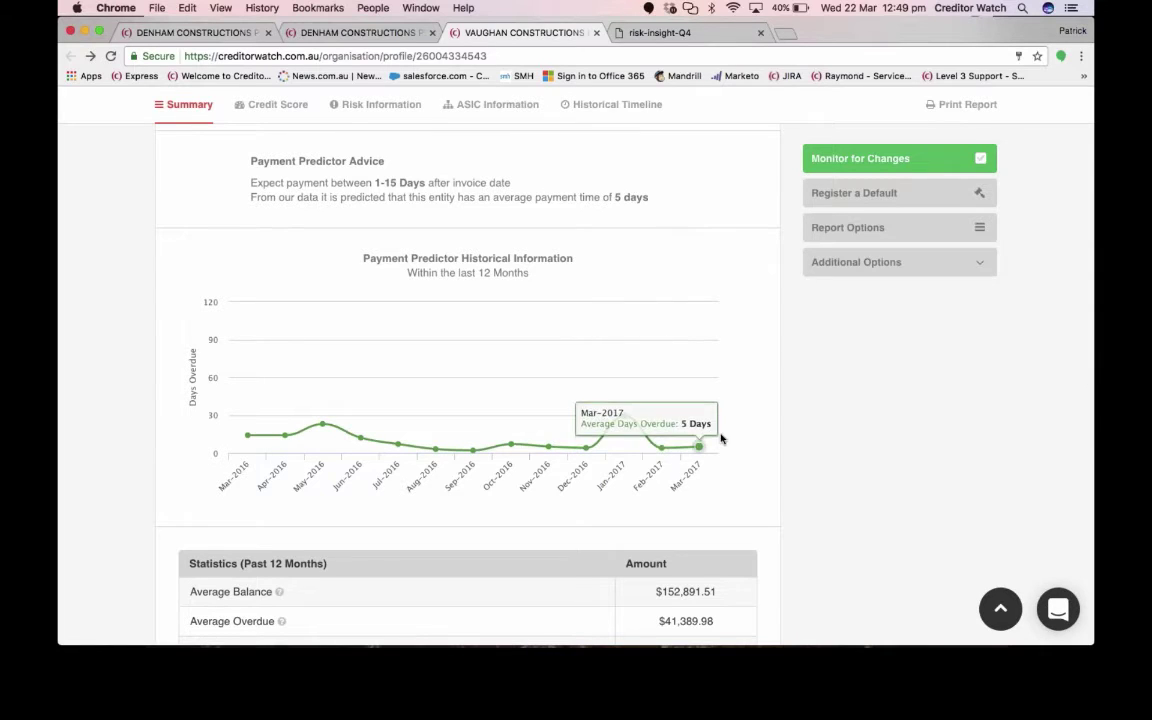
pyautogui.moveTo(255, 440)
pyautogui.scroll(-3, 754, 468)
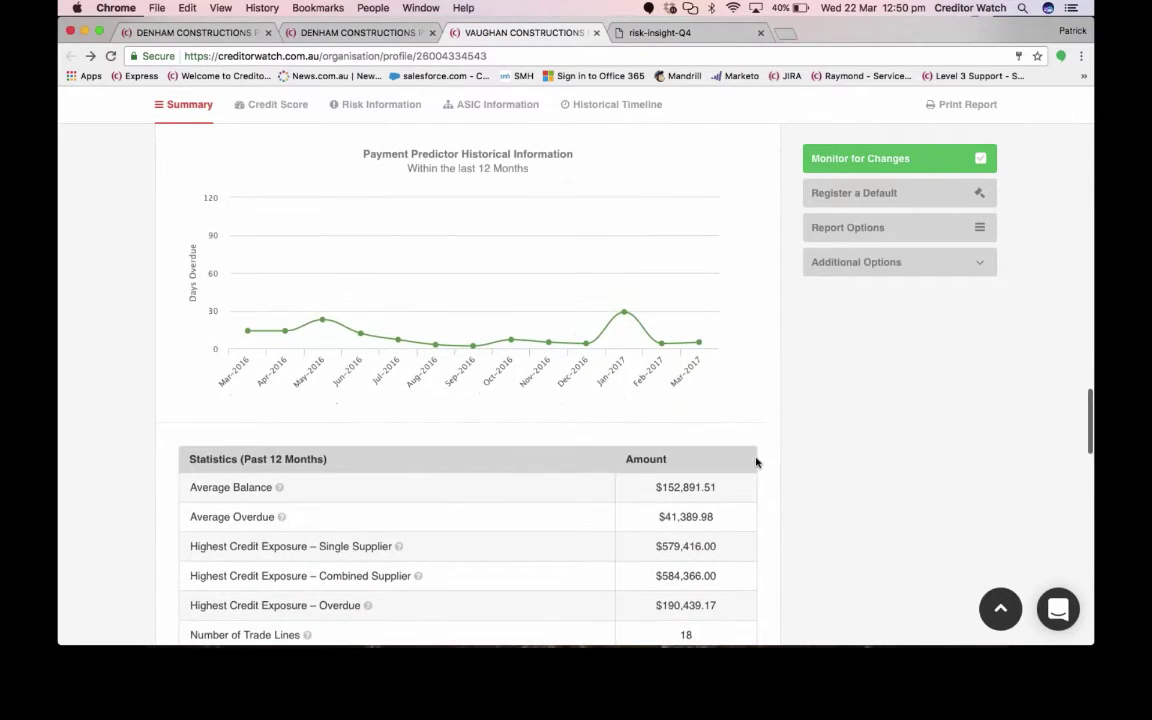
pyautogui.scroll(-3, 756, 462)
pyautogui.scroll(-1, 756, 462)
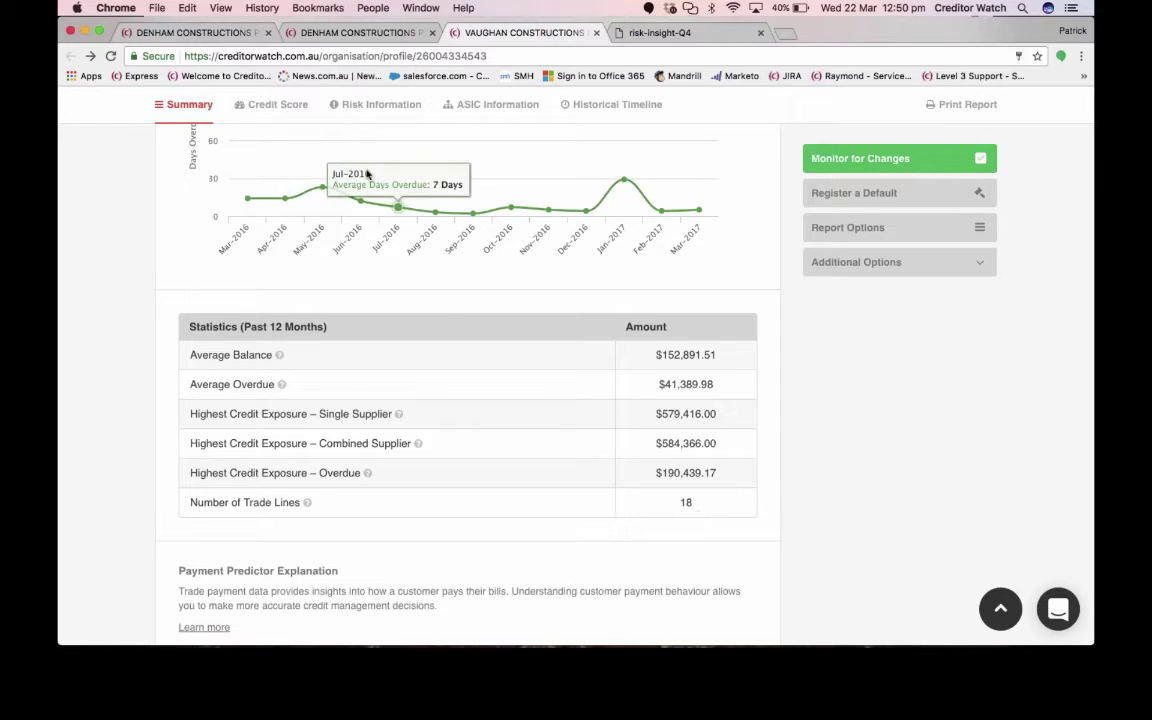
# Return to the first Denham Constructions profile and read through the full detailed list of court actions.
pyautogui.press('super+1')
pyautogui.scroll(-4, 104, 377)
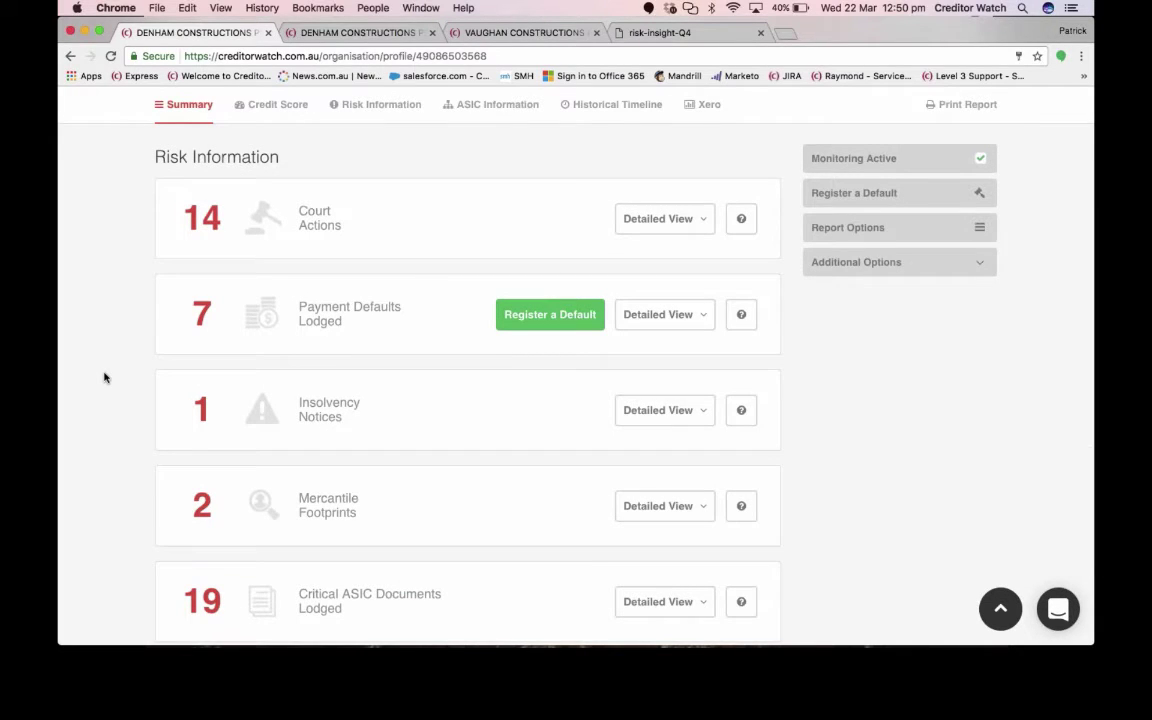
pyautogui.click(664, 218)
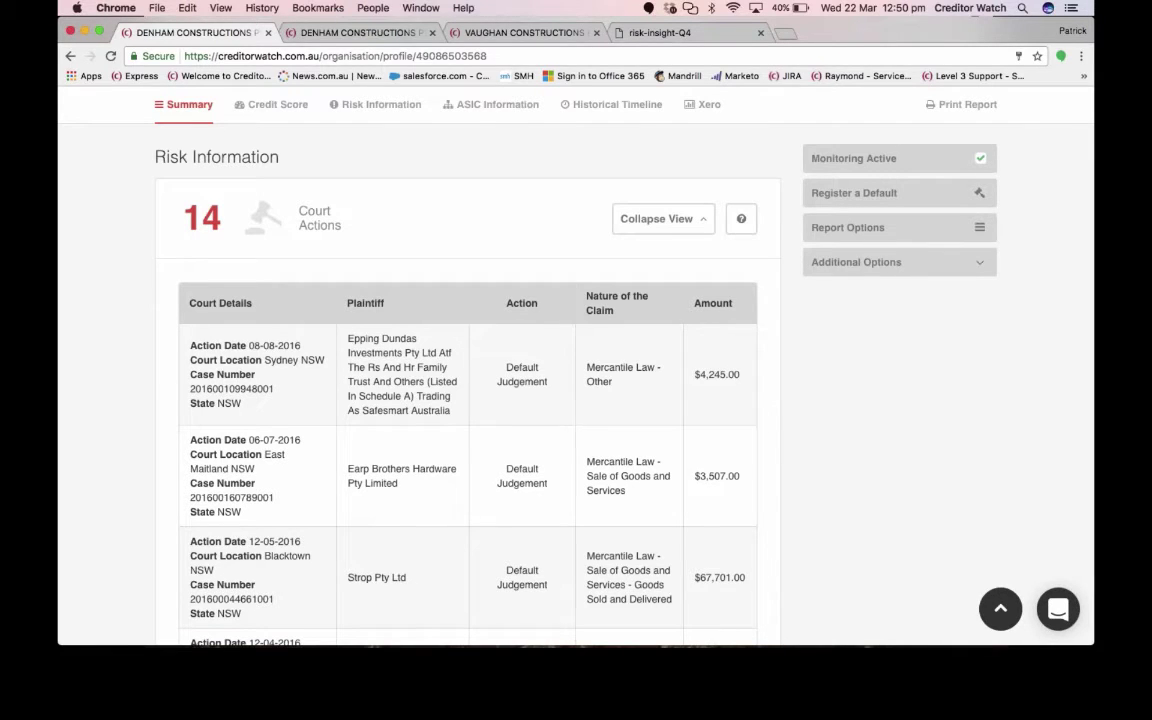
pyautogui.scroll(-3, 467, 400)
pyautogui.scroll(2, 467, 400)
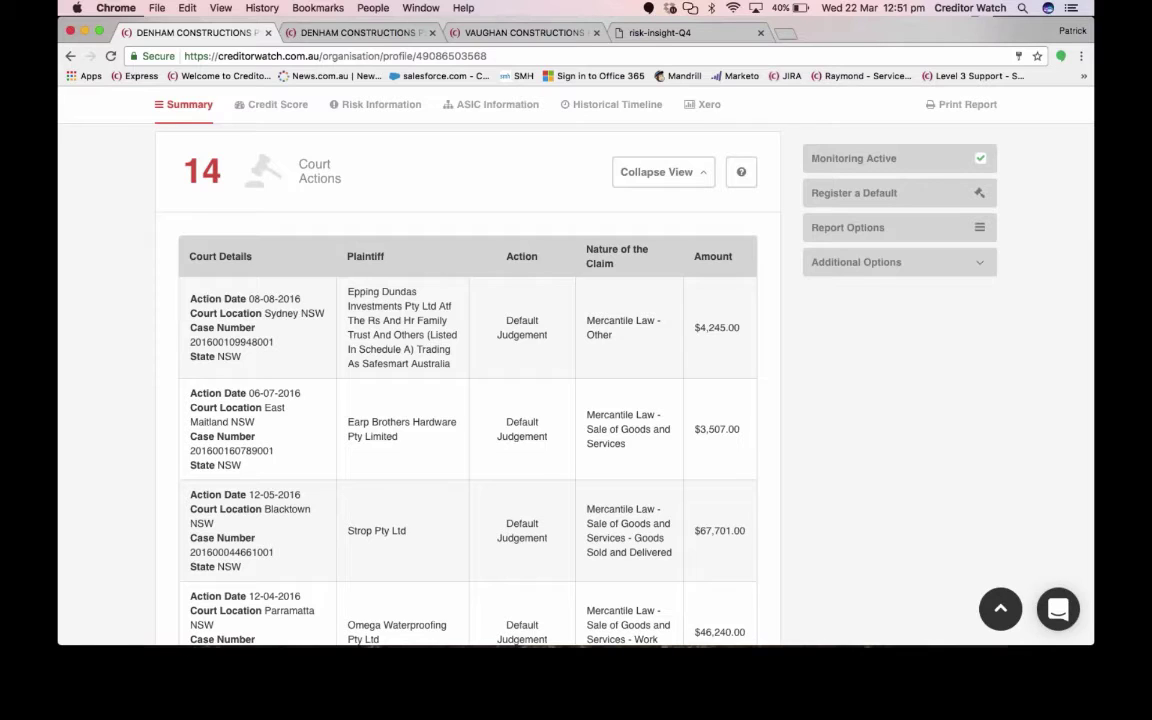
pyautogui.scroll(-2, 756, 404)
pyautogui.scroll(-4, 757, 407)
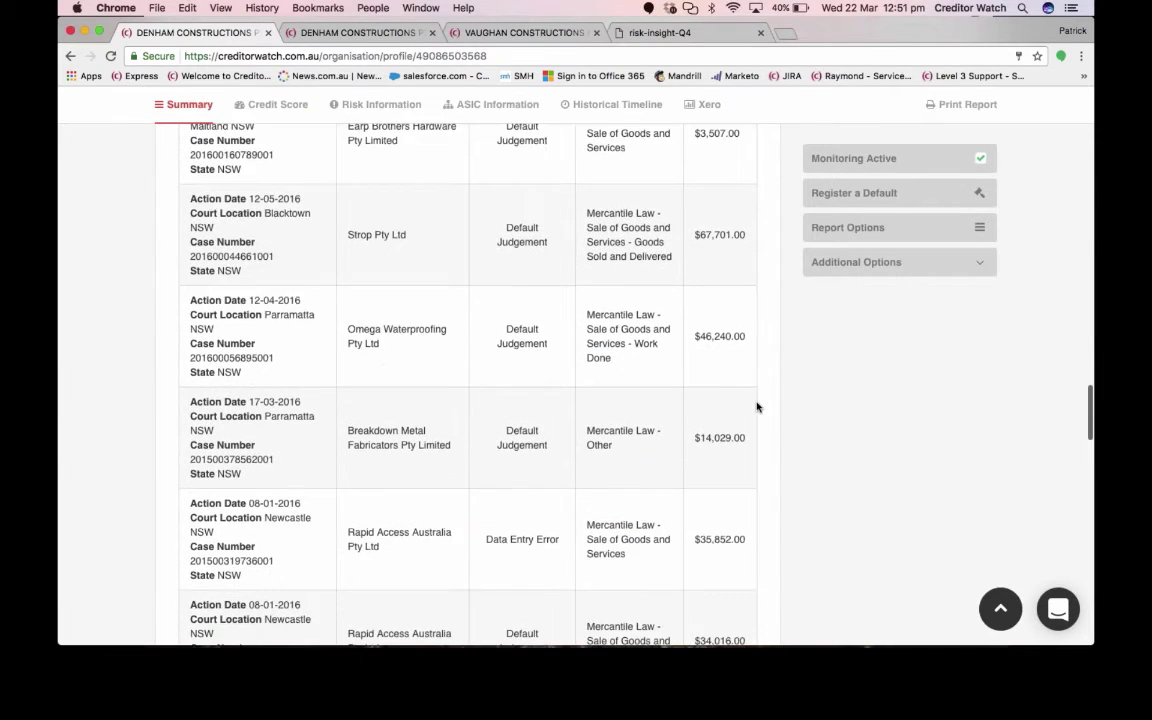
pyautogui.scroll(-2, 757, 407)
pyautogui.scroll(-3, 757, 407)
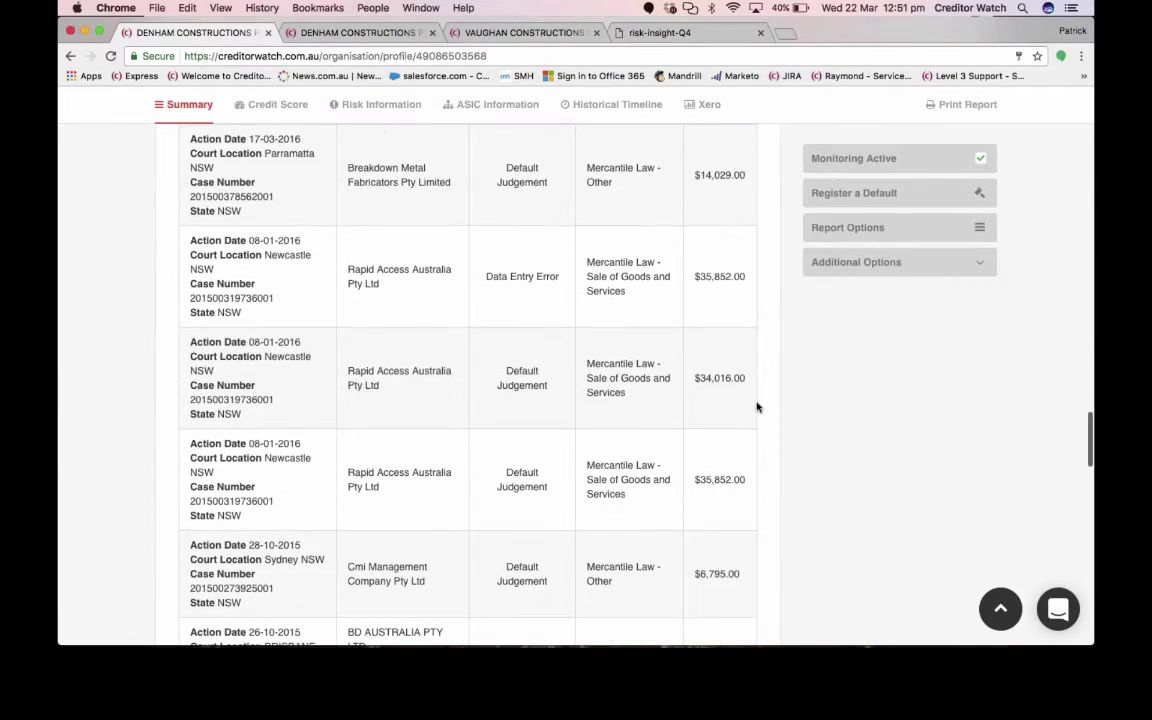
pyautogui.scroll(-4, 757, 407)
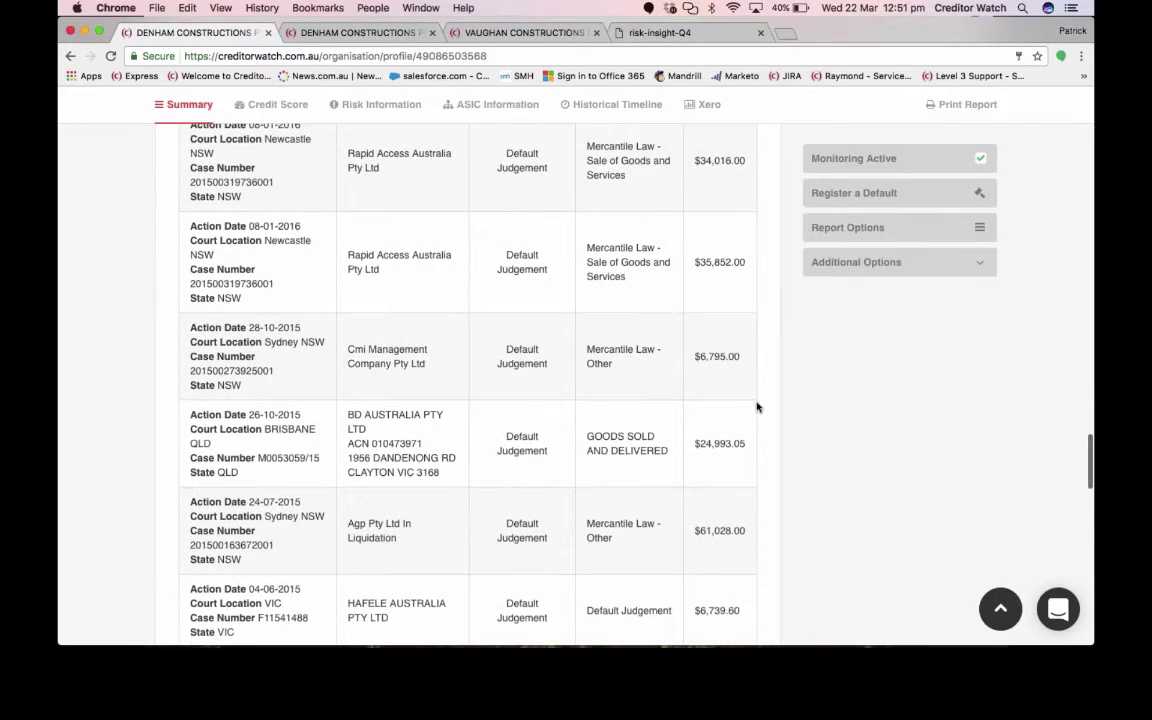
pyautogui.scroll(-10, 757, 407)
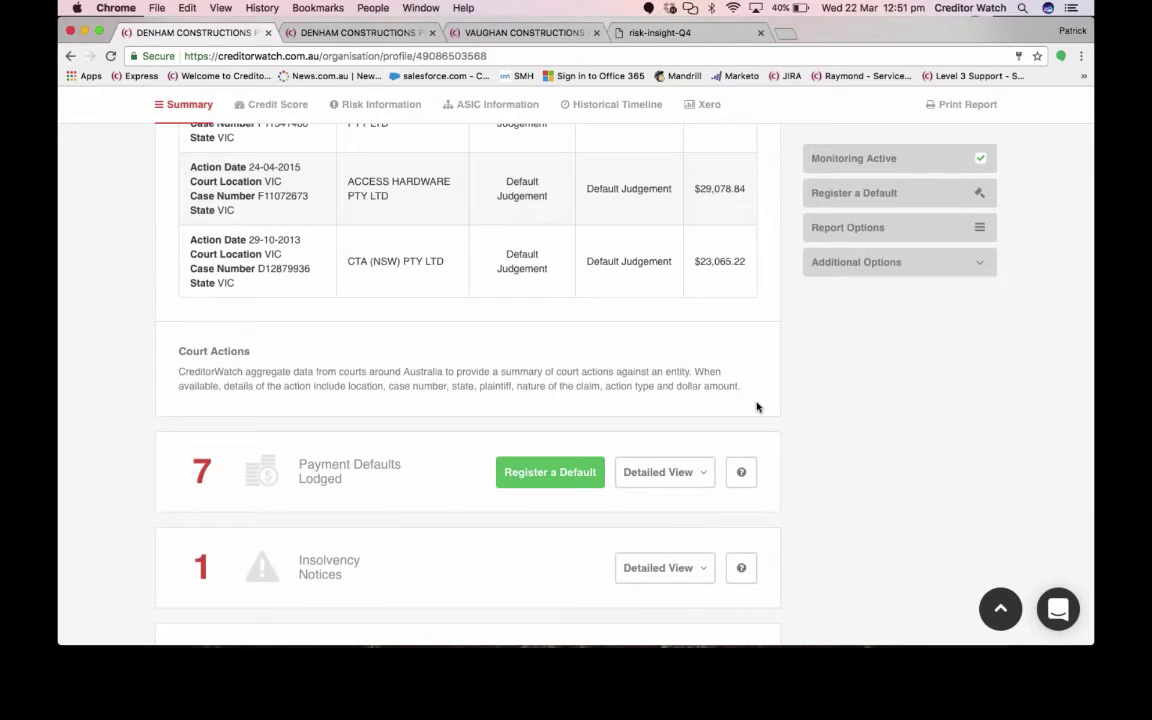
# Expand the details of Payment Defaults Lodged and examine the submitting companies, amounts and statuses.
pyautogui.scroll(-3, 757, 407)
pyautogui.click(665, 344)
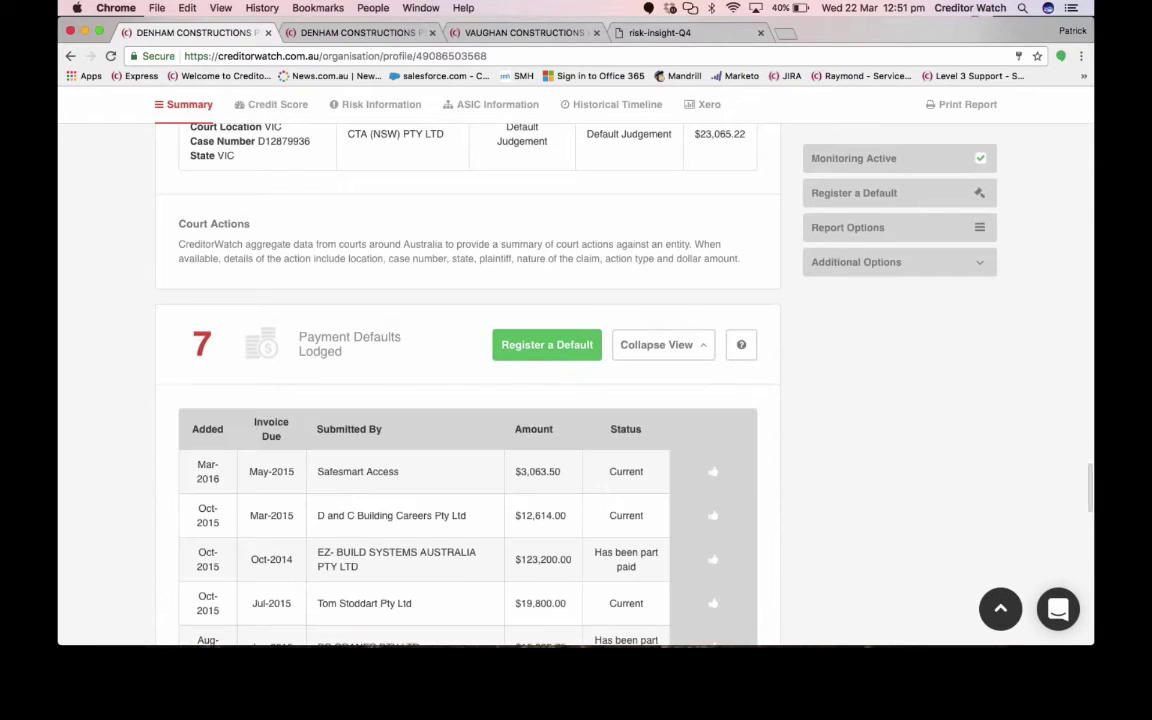
pyautogui.scroll(-3, 116, 468)
pyautogui.scroll(-1, 119, 470)
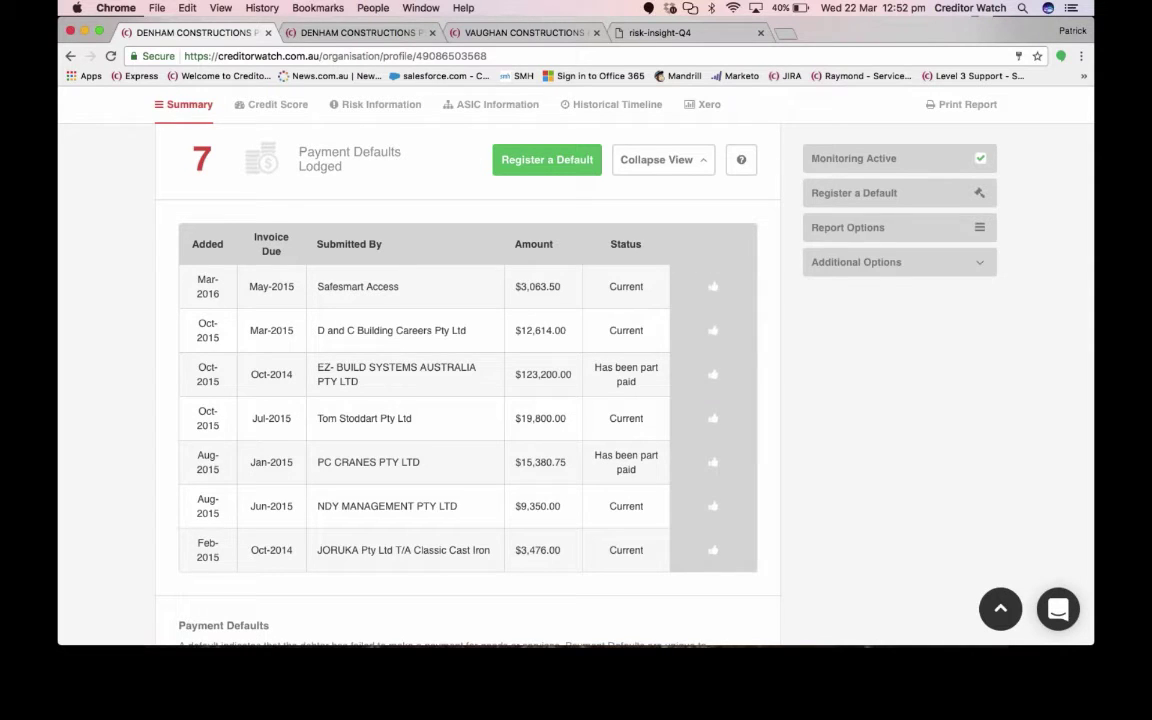
pyautogui.click(713, 287)
# Expand Insolvency Notices, read the winding up application's hearing and plaintiff details, and close the notice.
pyautogui.scroll(-5, 116, 445)
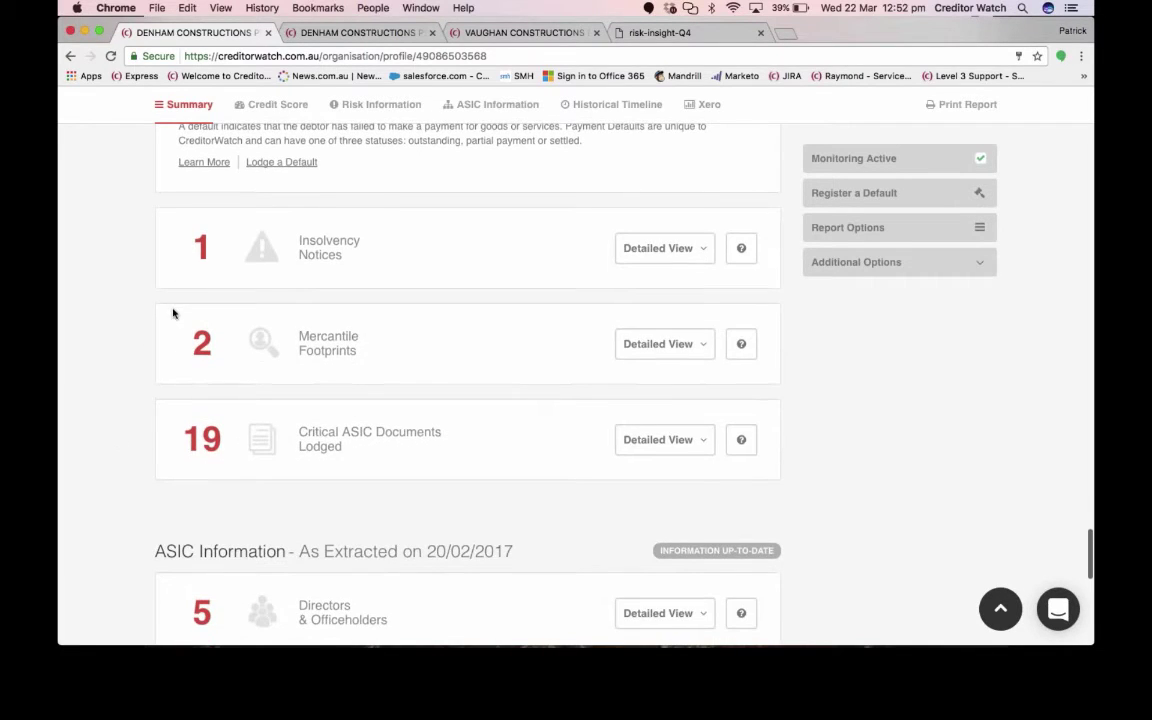
pyautogui.click(660, 251)
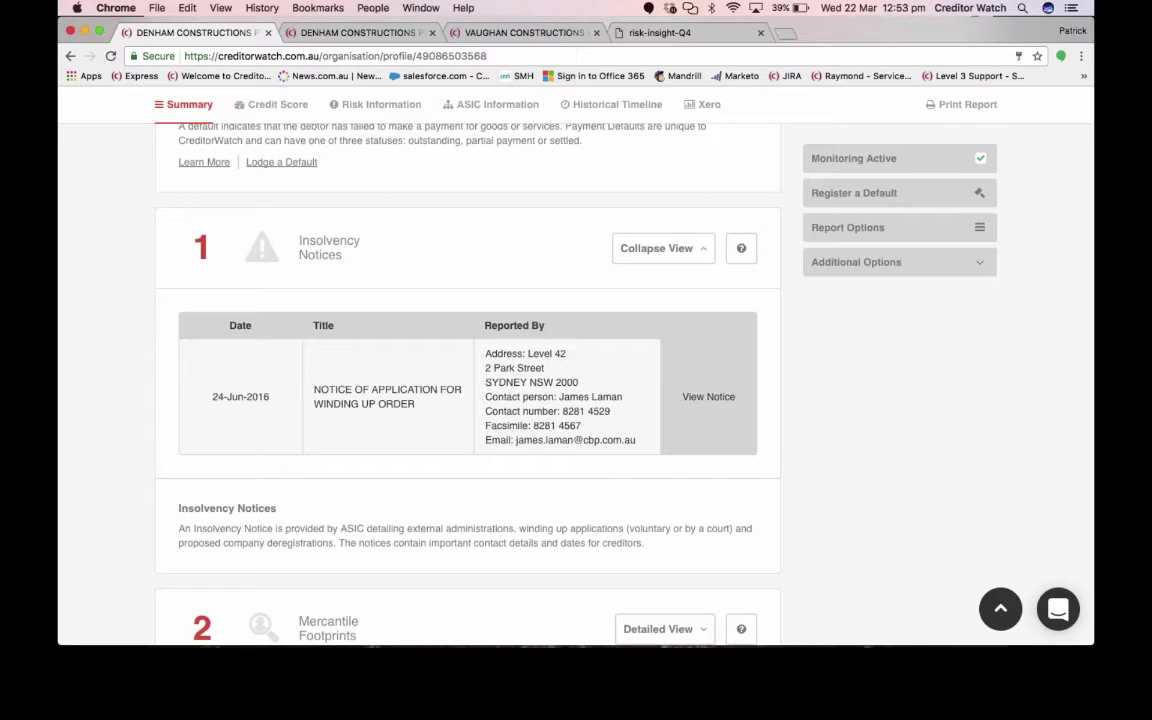
pyautogui.click(728, 405)
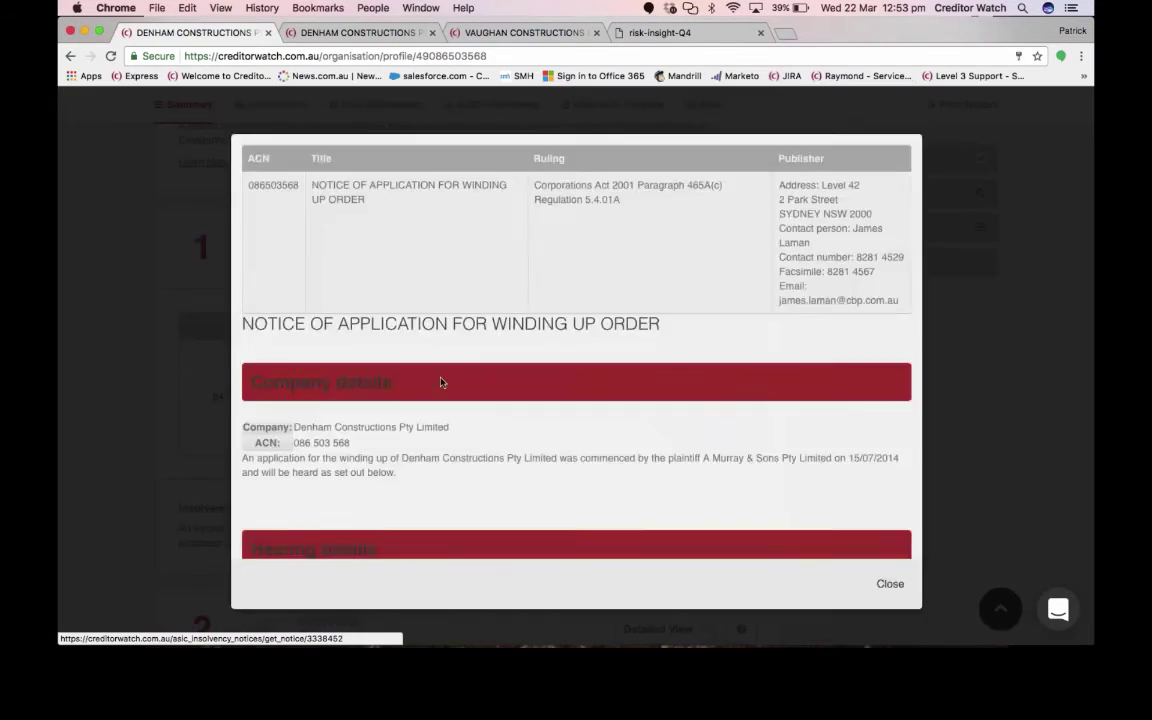
pyautogui.scroll(-5, 441, 382)
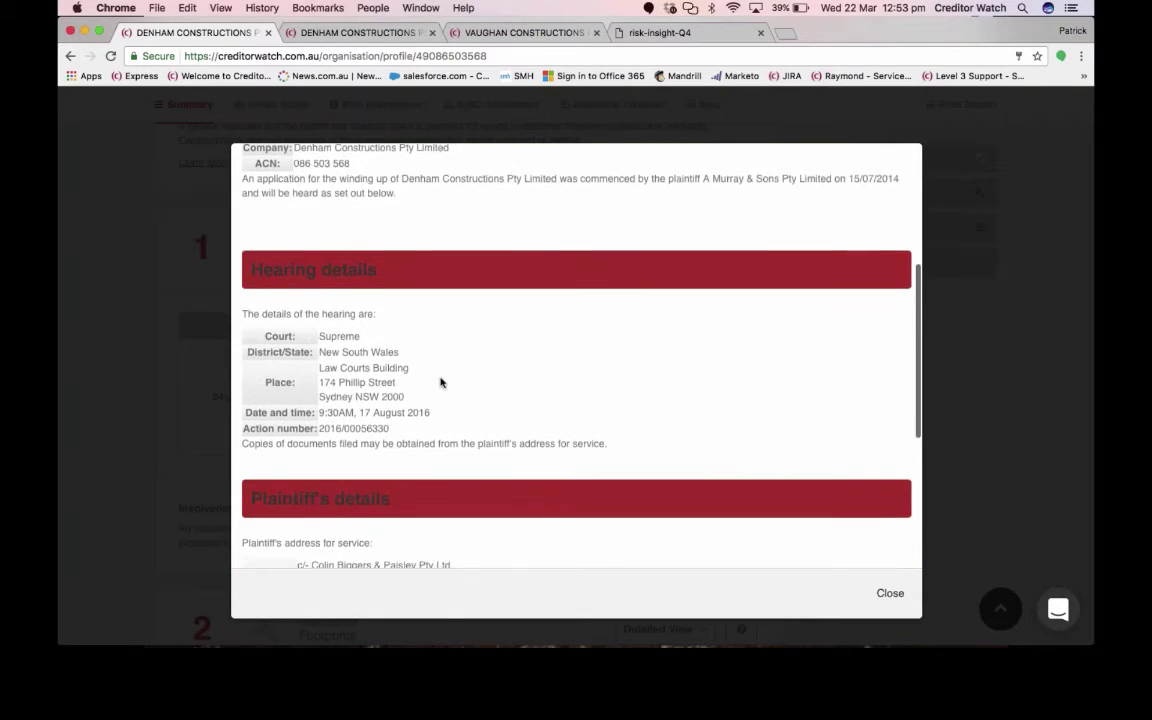
pyautogui.scroll(-1, 441, 382)
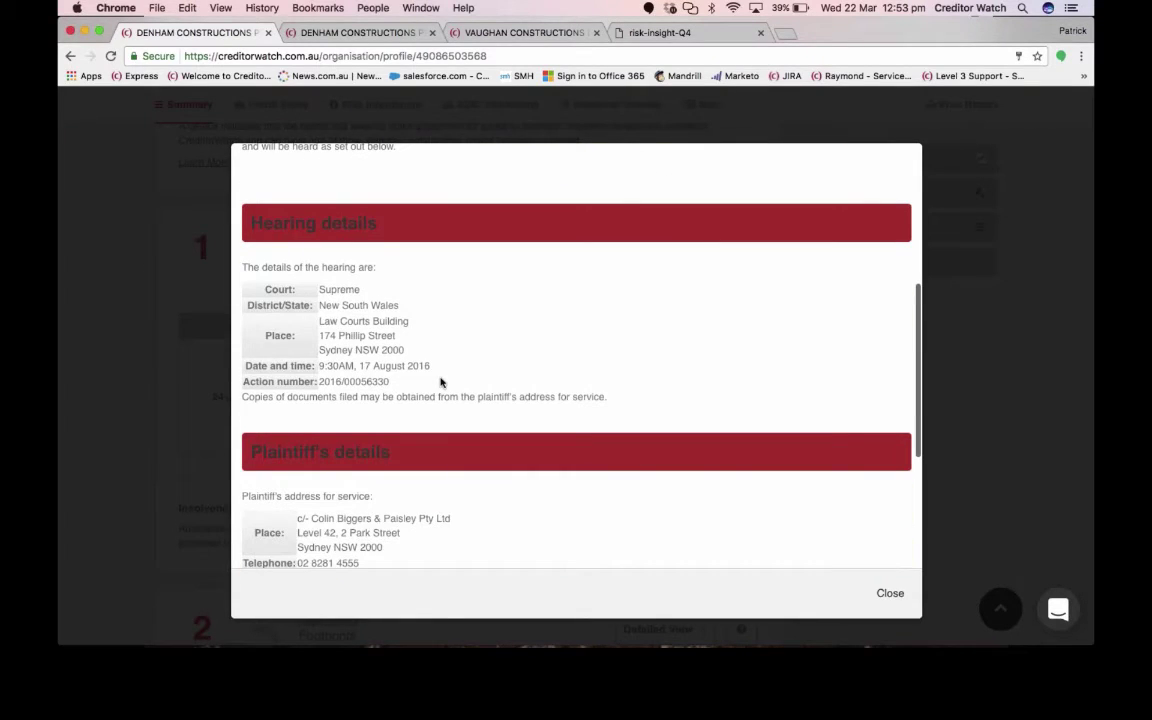
pyautogui.scroll(-2, 372, 346)
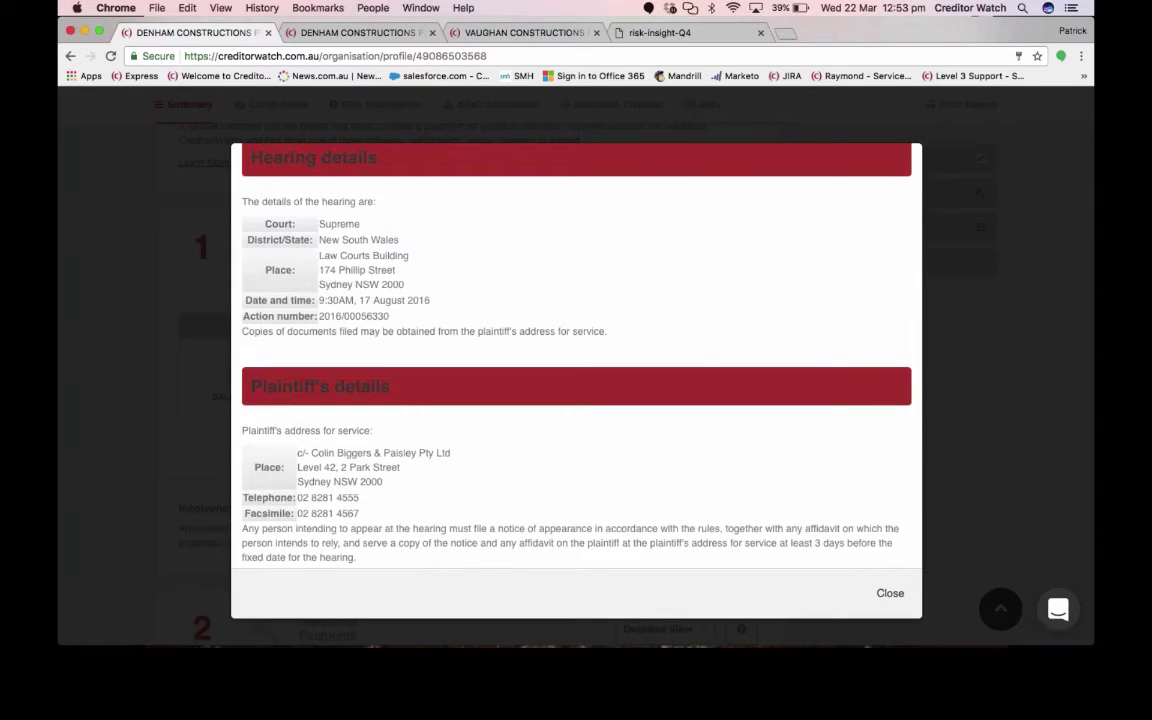
pyautogui.click(891, 594)
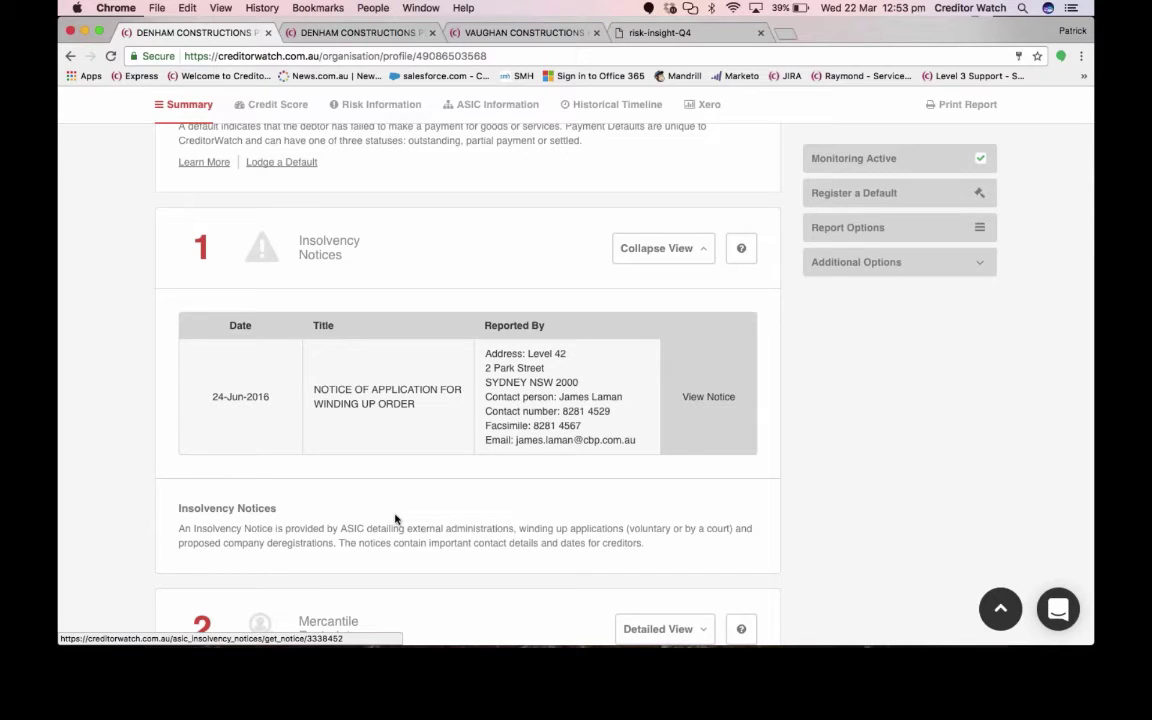
# Expand the Mercantile Footprints details and review the registered debt collection enquiries.
pyautogui.scroll(-5, 395, 518)
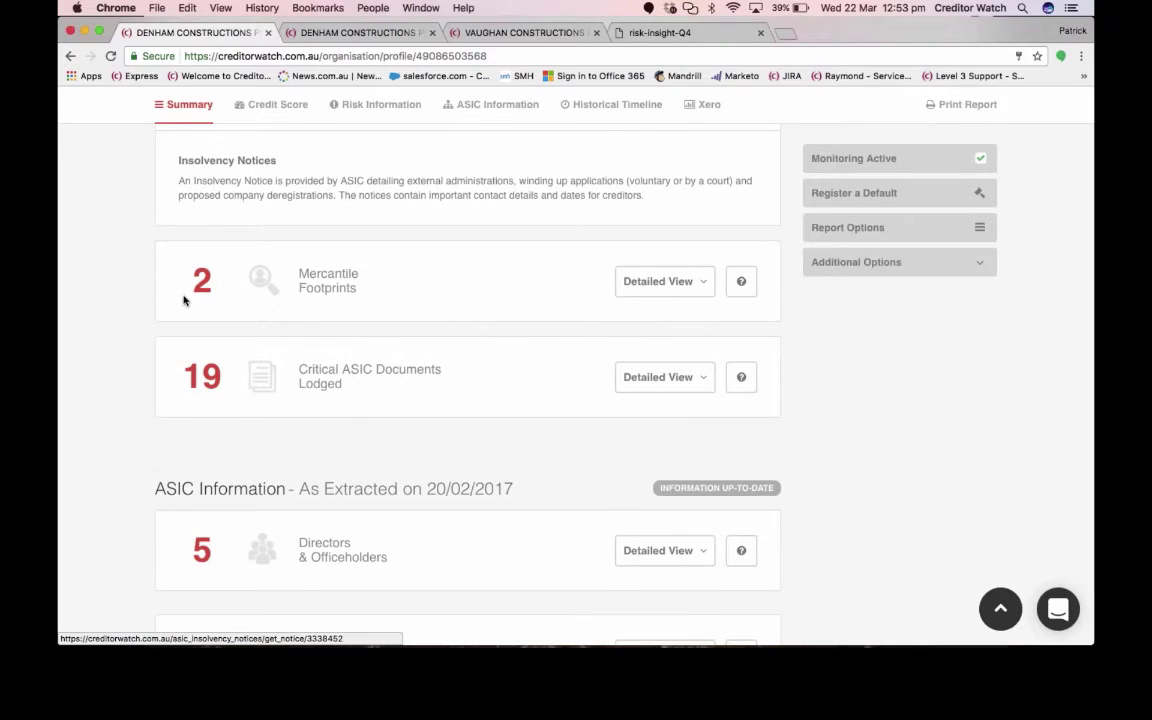
pyautogui.click(184, 300)
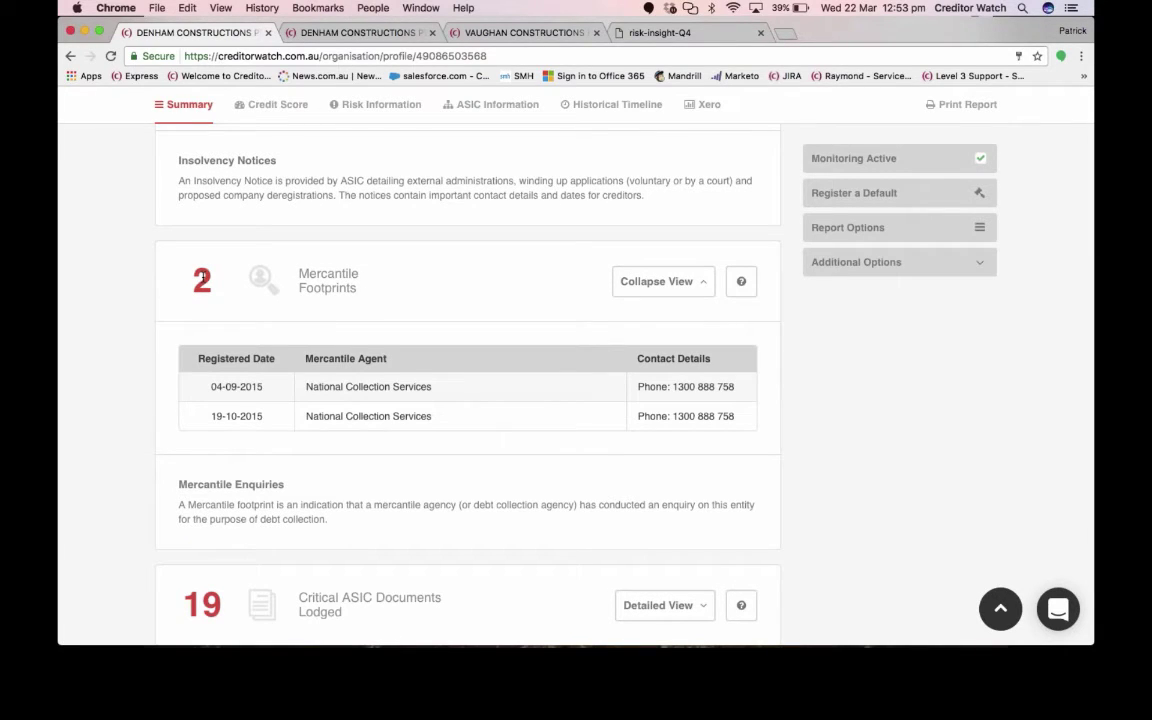
pyautogui.scroll(-1, 202, 277)
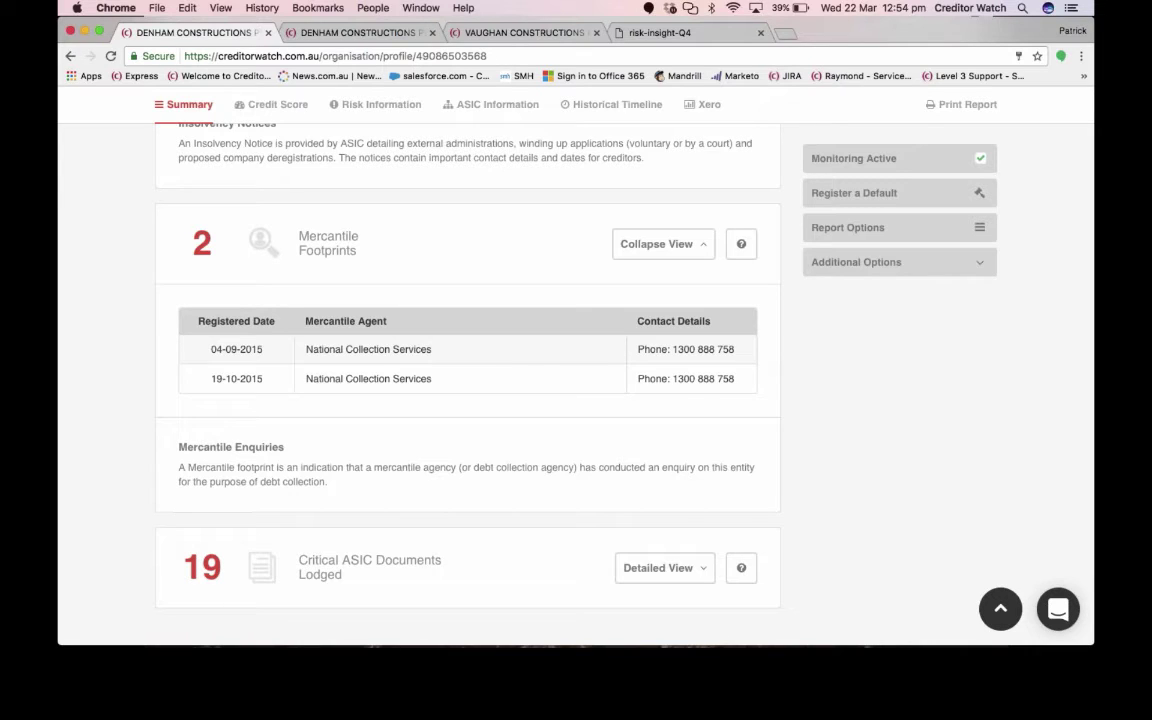
# Expand Critical ASIC Documents Lodged and read through the high-risk documents down to the end of the list.
pyautogui.scroll(-5, 128, 427)
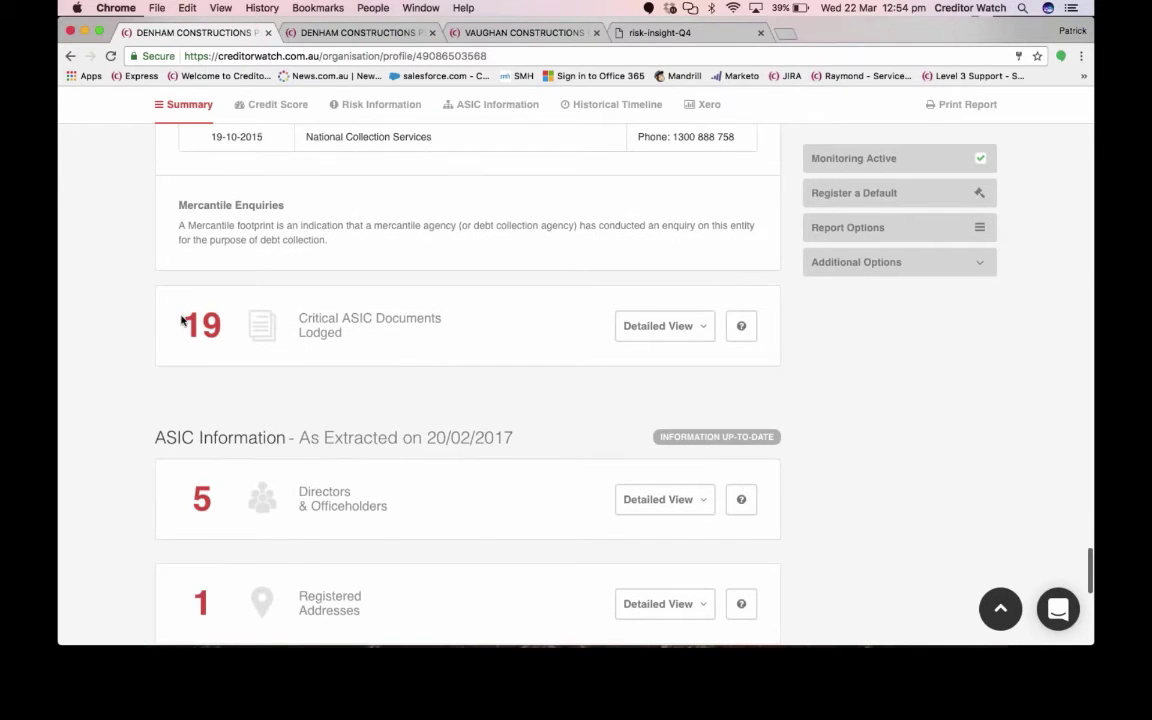
pyautogui.click(183, 320)
pyautogui.scroll(-4, 149, 411)
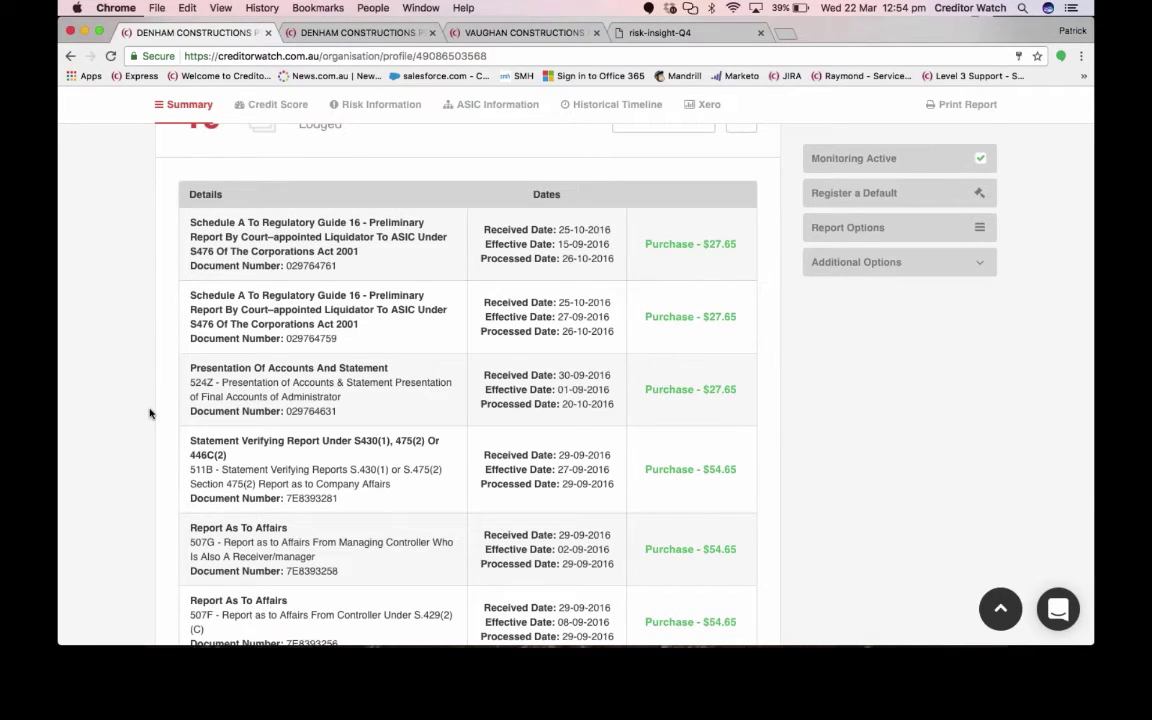
pyautogui.scroll(1, 149, 413)
pyautogui.scroll(-10, 149, 413)
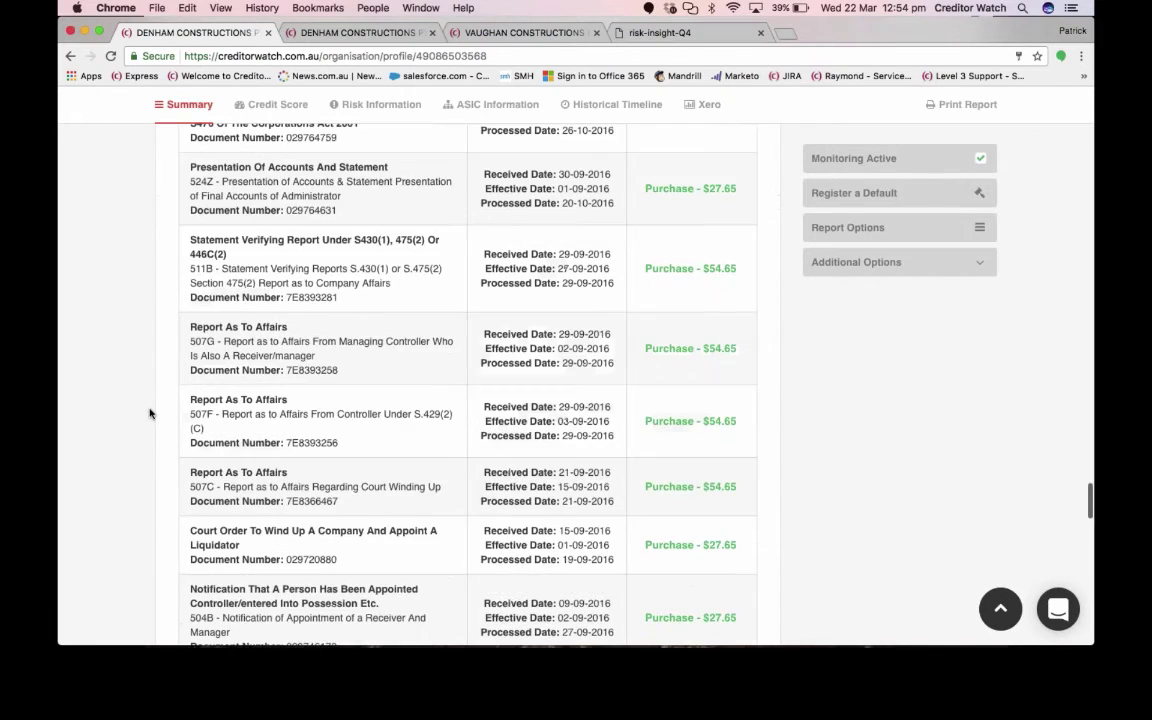
pyautogui.scroll(-15, 149, 413)
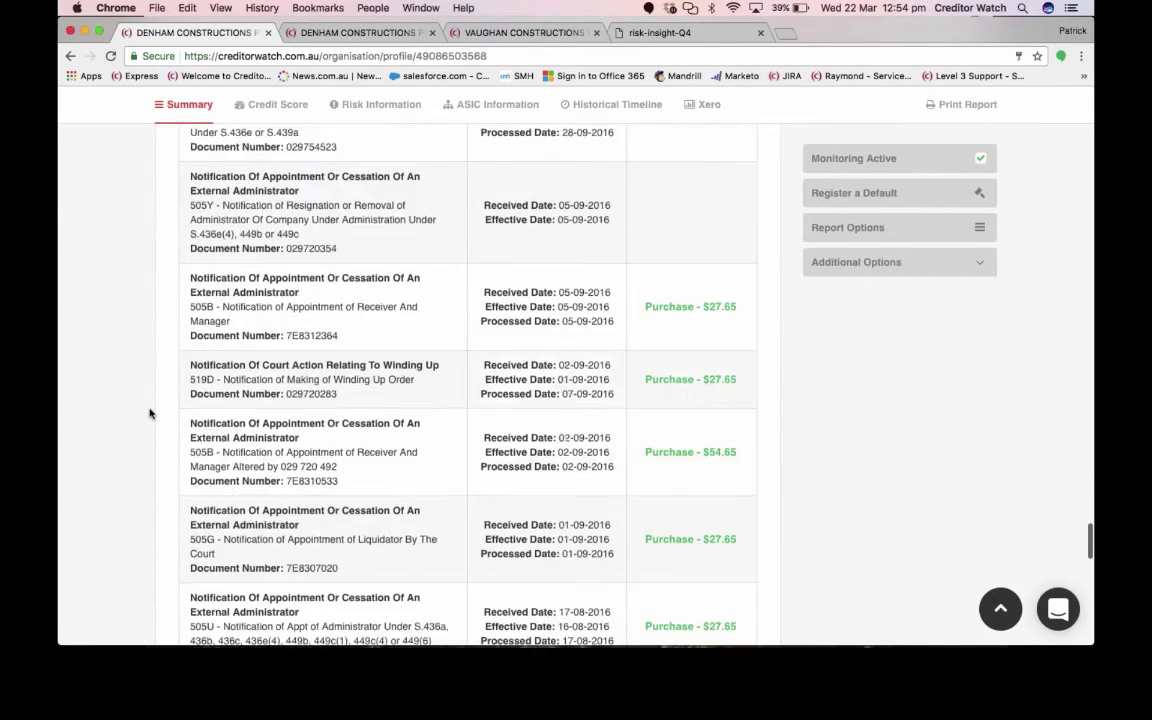
pyautogui.scroll(-2, 149, 413)
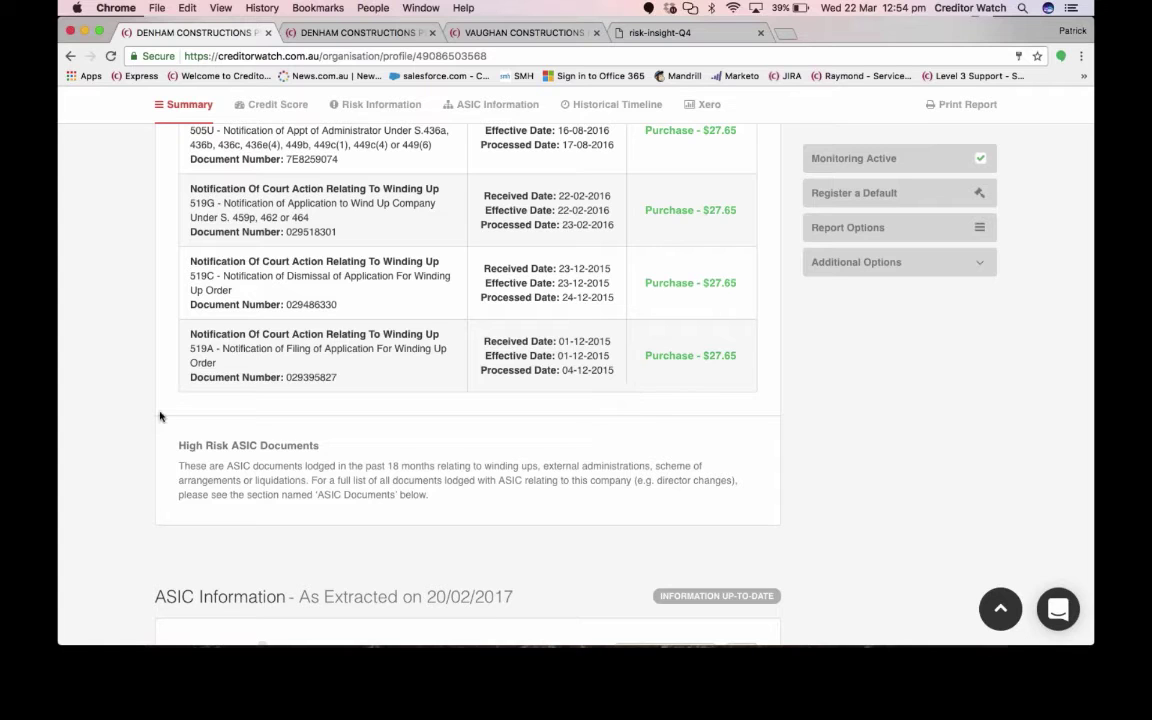
# Expand Directors & Officeholders under ASIC Information and review the listed roles and addresses.
pyautogui.scroll(-4, 160, 416)
pyautogui.scroll(-5, 160, 416)
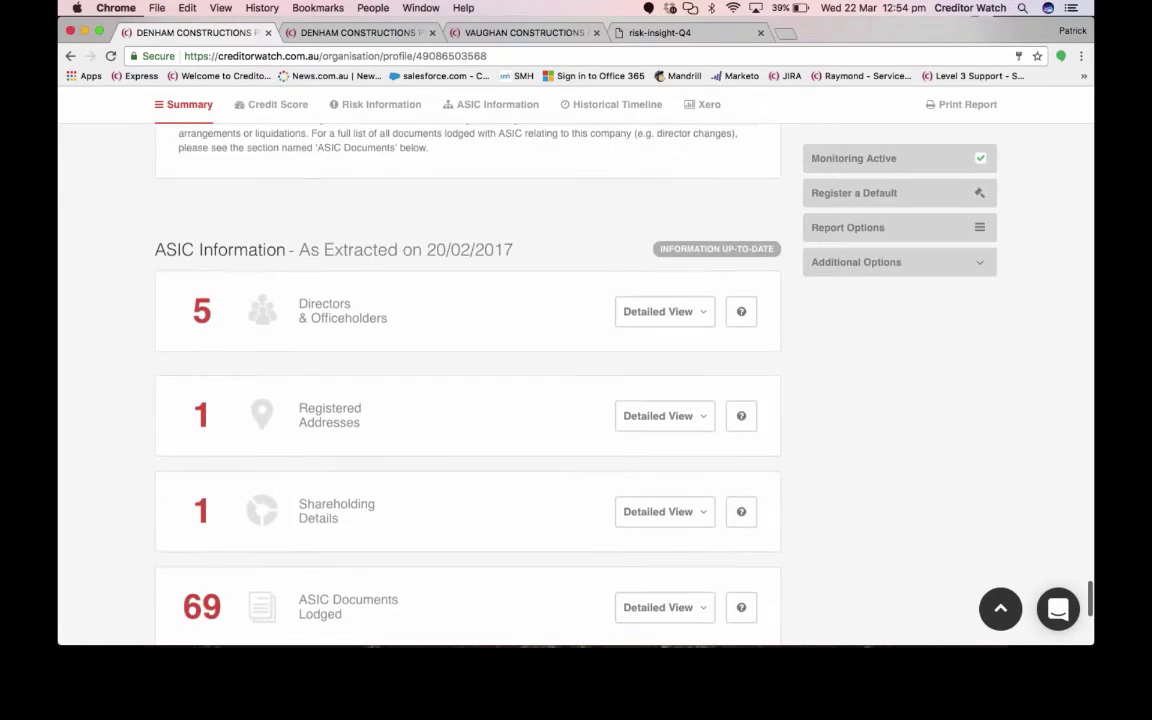
pyautogui.click(207, 197)
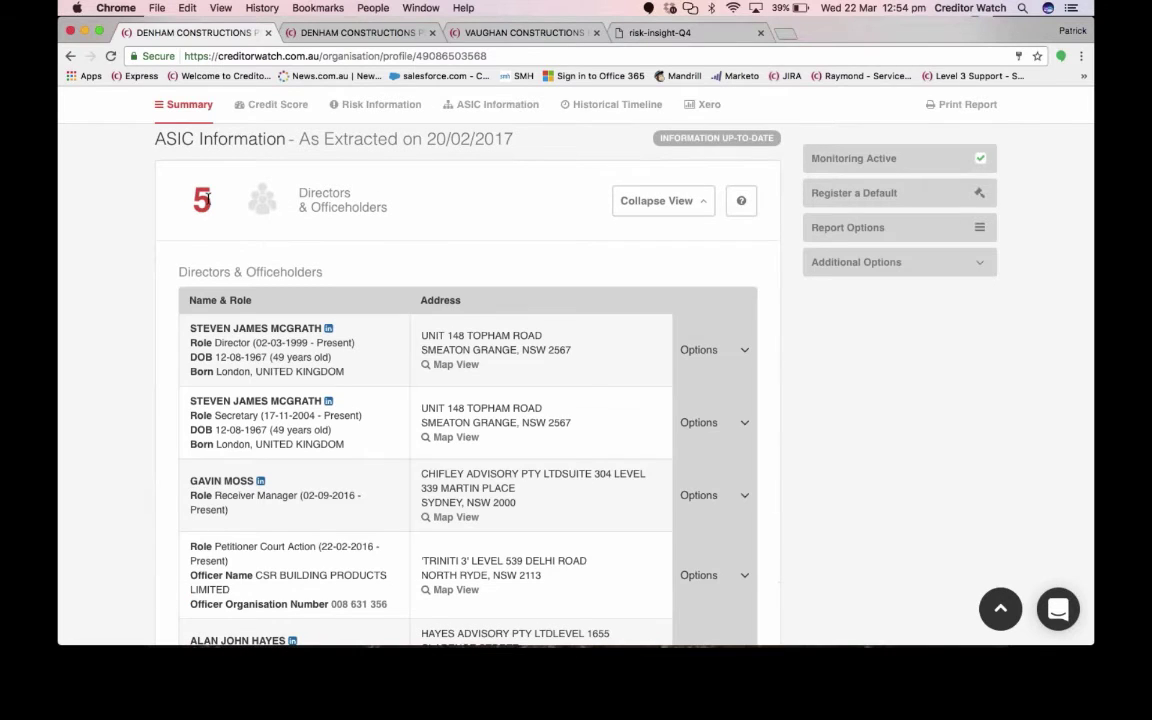
pyautogui.scroll(1, 207, 197)
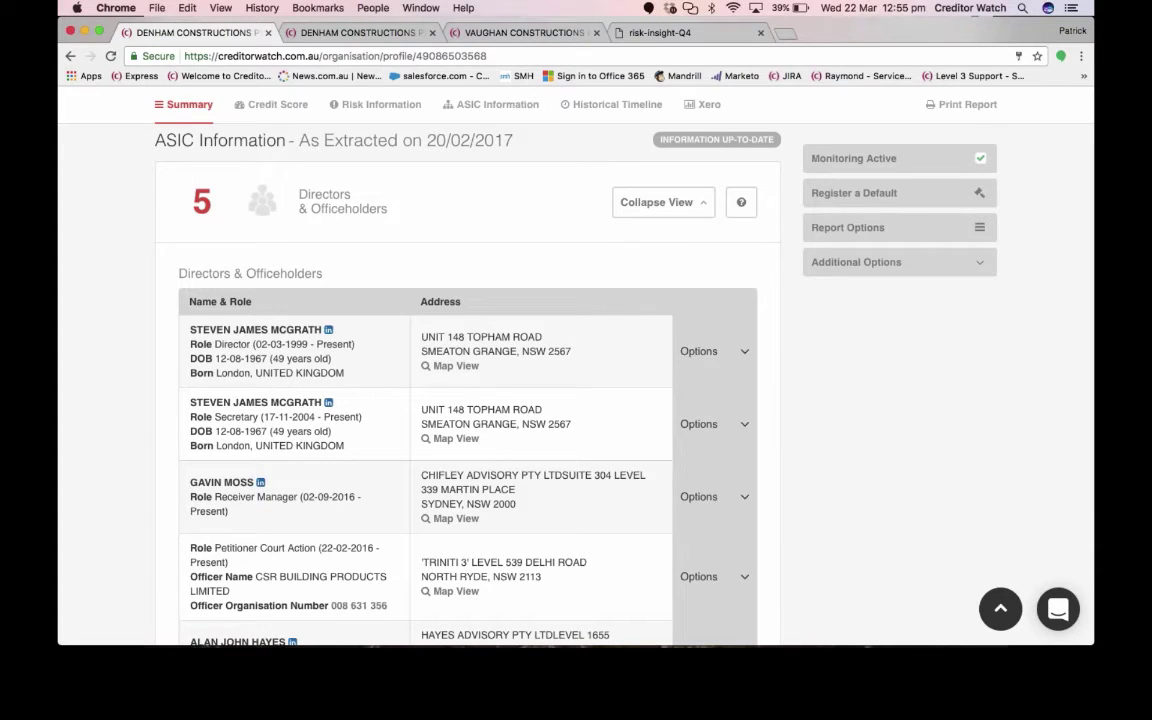
# Look through the LinkedIn profile matches for the first listed director and return to Denham Constructions' officeholder table.
pyautogui.click(328, 331)
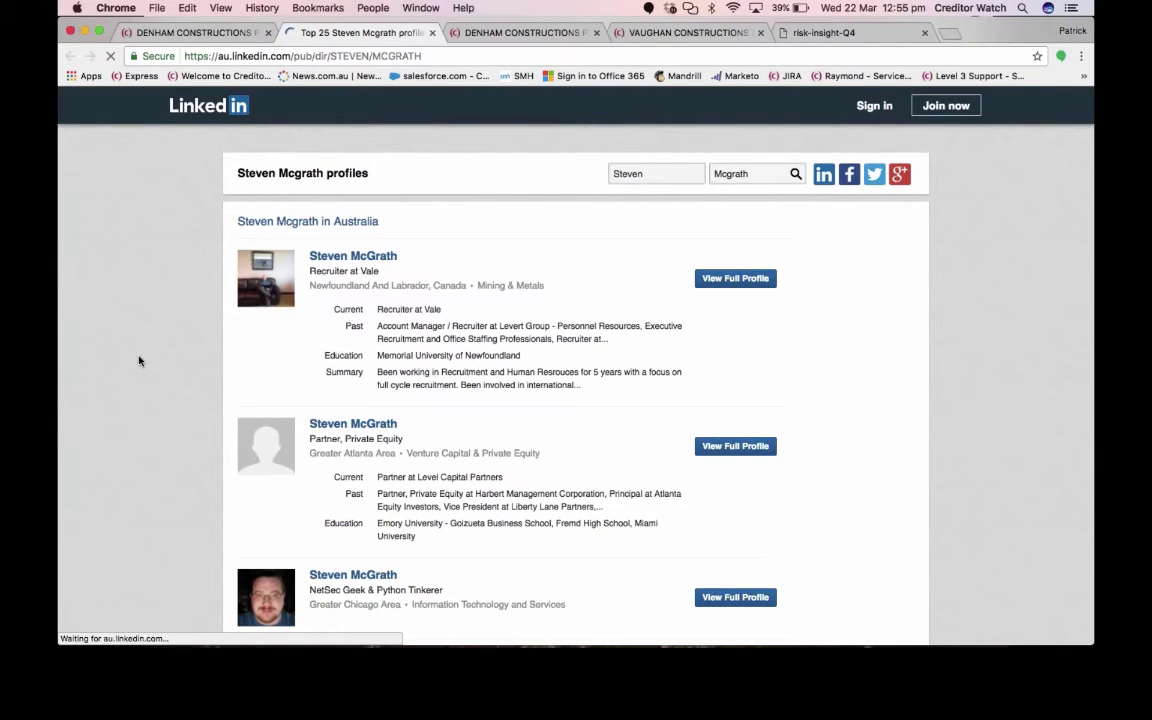
pyautogui.scroll(-10, 139, 361)
pyautogui.scroll(10, 139, 361)
pyautogui.click(195, 33)
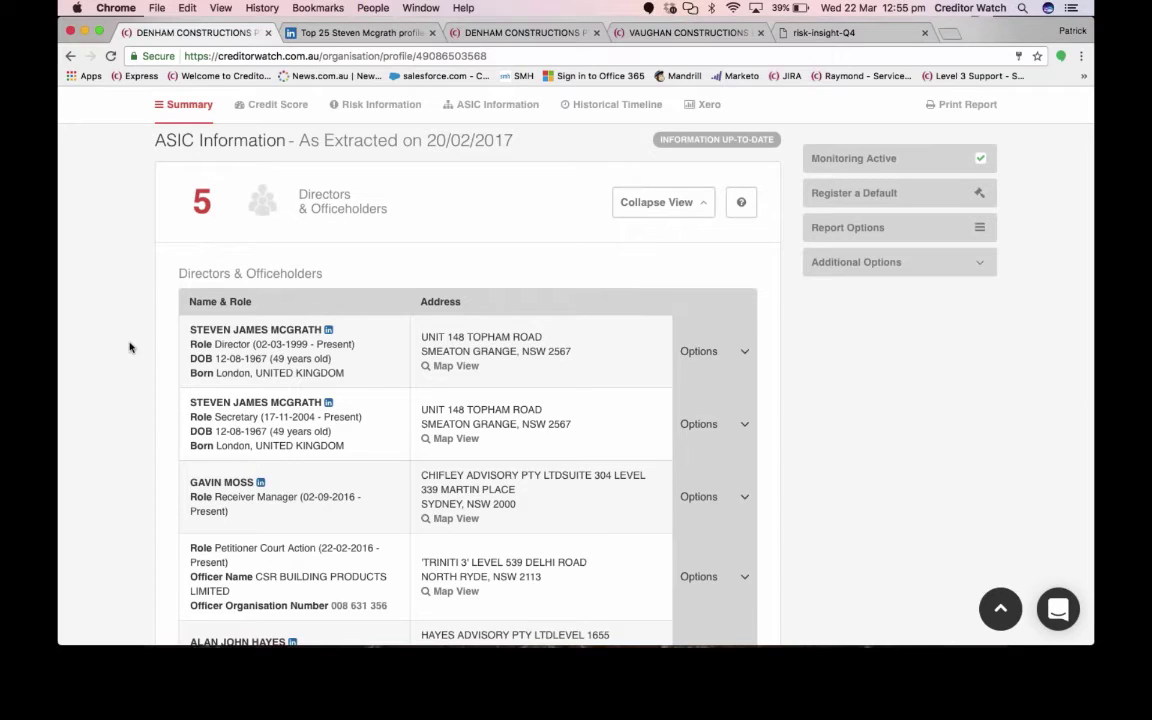
pyautogui.scroll(-3, 130, 347)
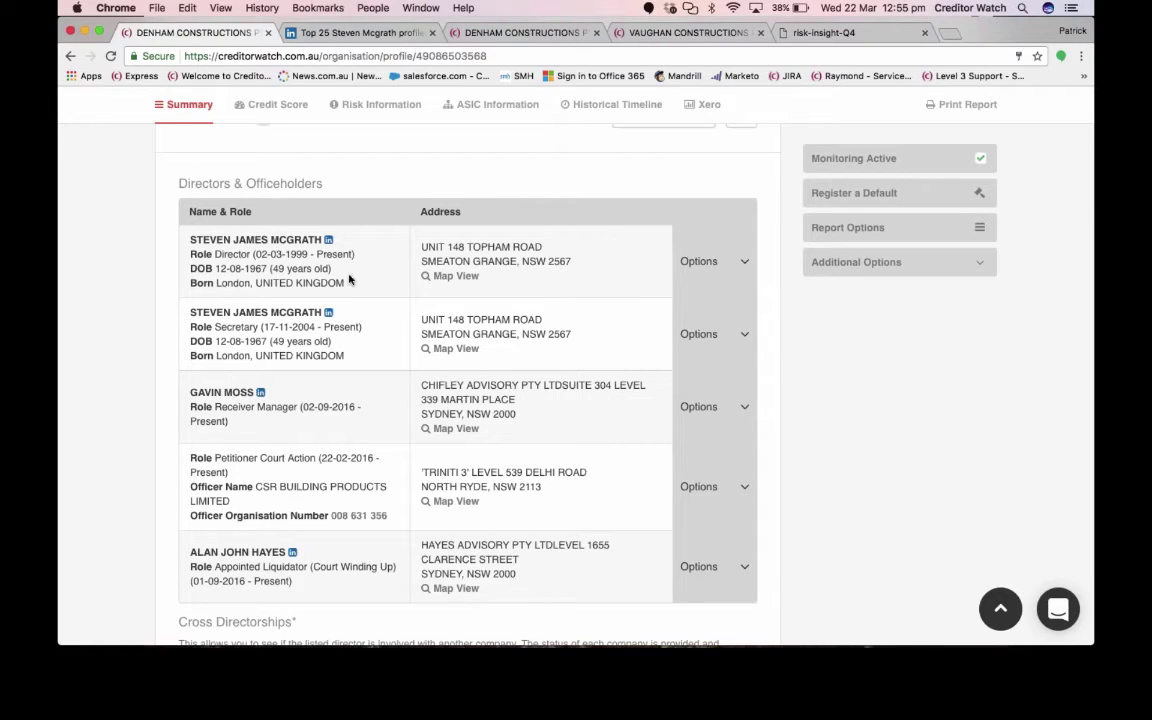
# Inspect the first listed director's address on the map and in Street View on Anzac Ave, and close the map.
pyautogui.click(455, 275)
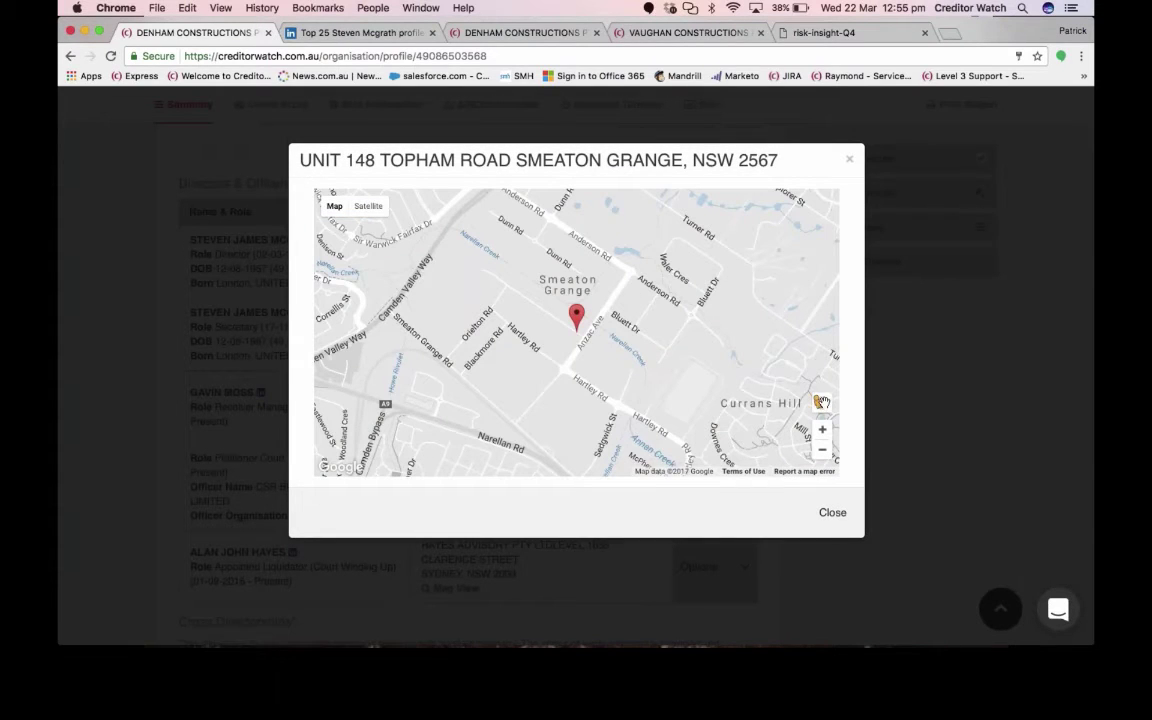
pyautogui.moveTo(821, 402)
pyautogui.mouseDown()
pyautogui.moveTo(722, 352)
pyautogui.moveTo(584, 312)
pyautogui.moveTo(584, 322)
pyautogui.mouseUp()
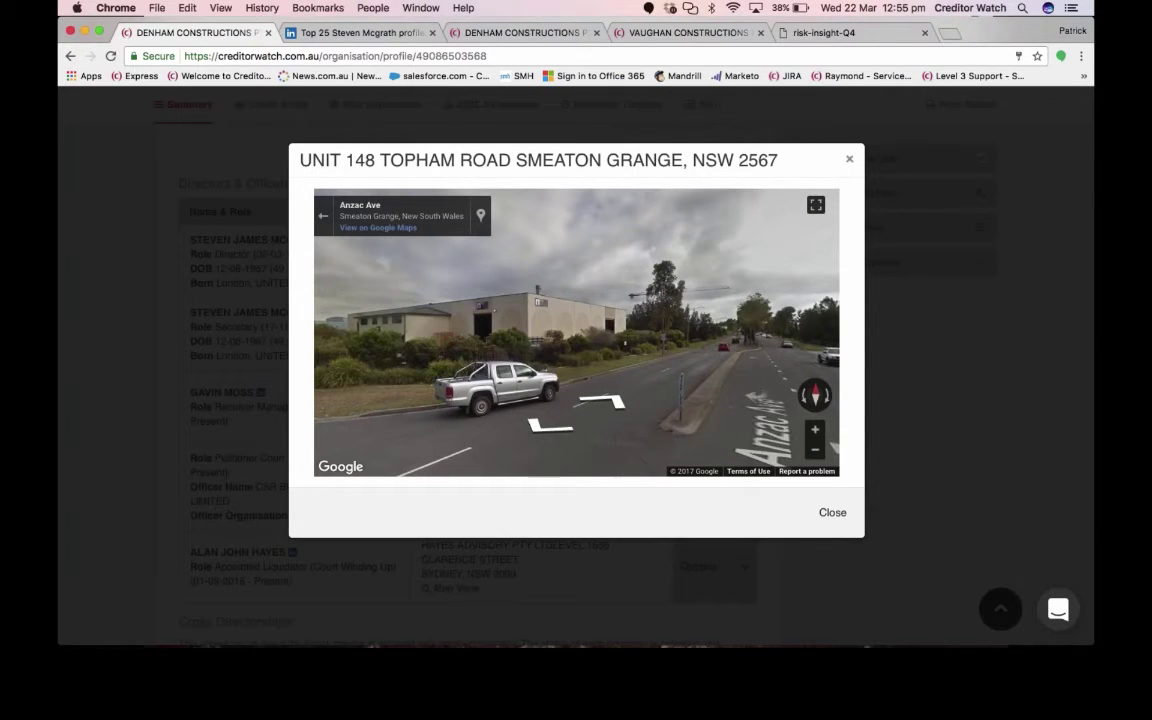
pyautogui.click(849, 161)
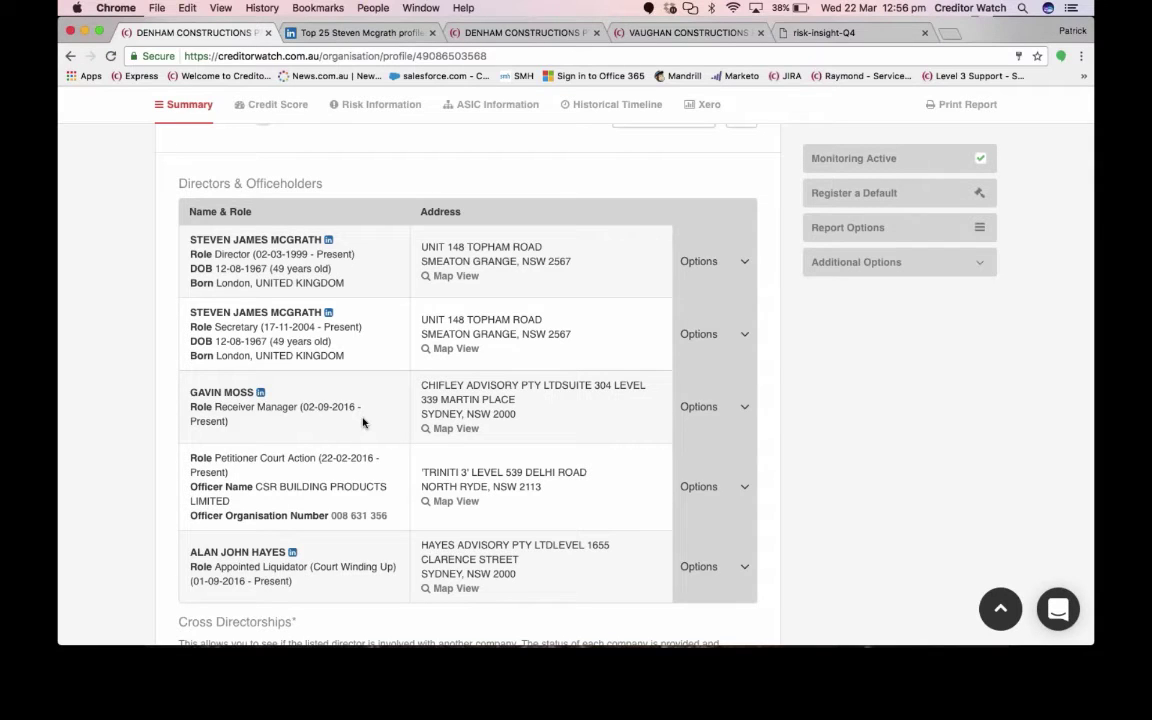
# Review the director's current and former companies under Cross Directorships, including those flagged with adverse data.
pyautogui.scroll(-10, 363, 422)
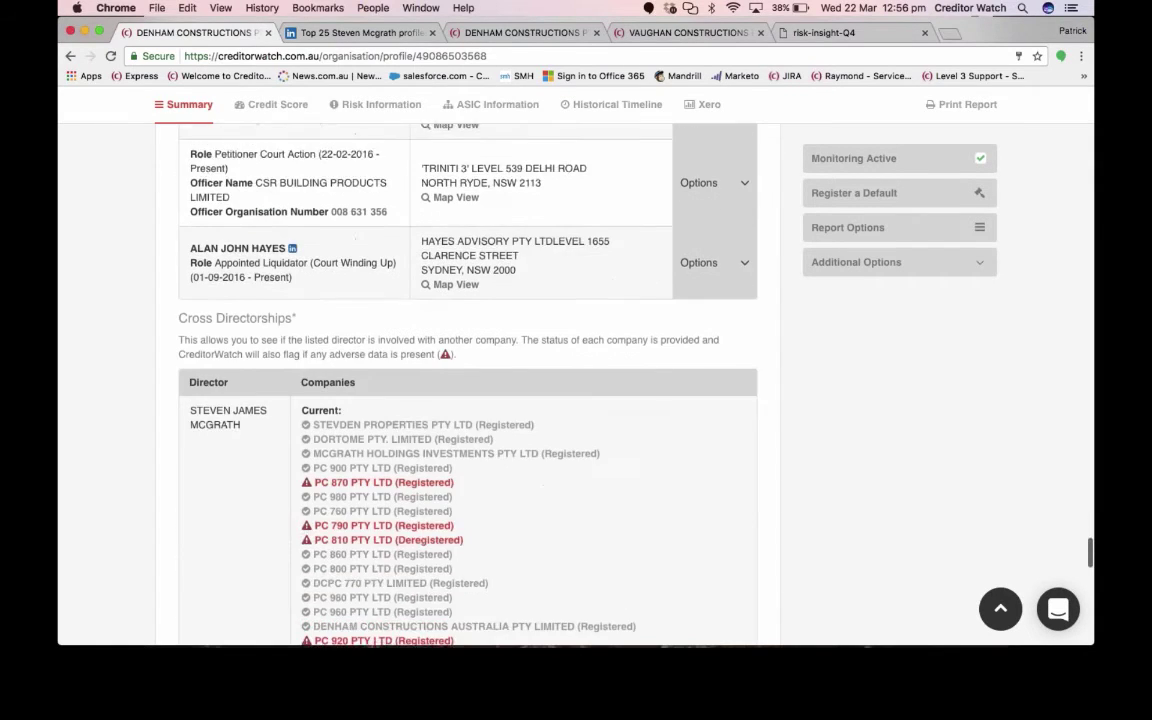
pyautogui.scroll(-1, 576, 400)
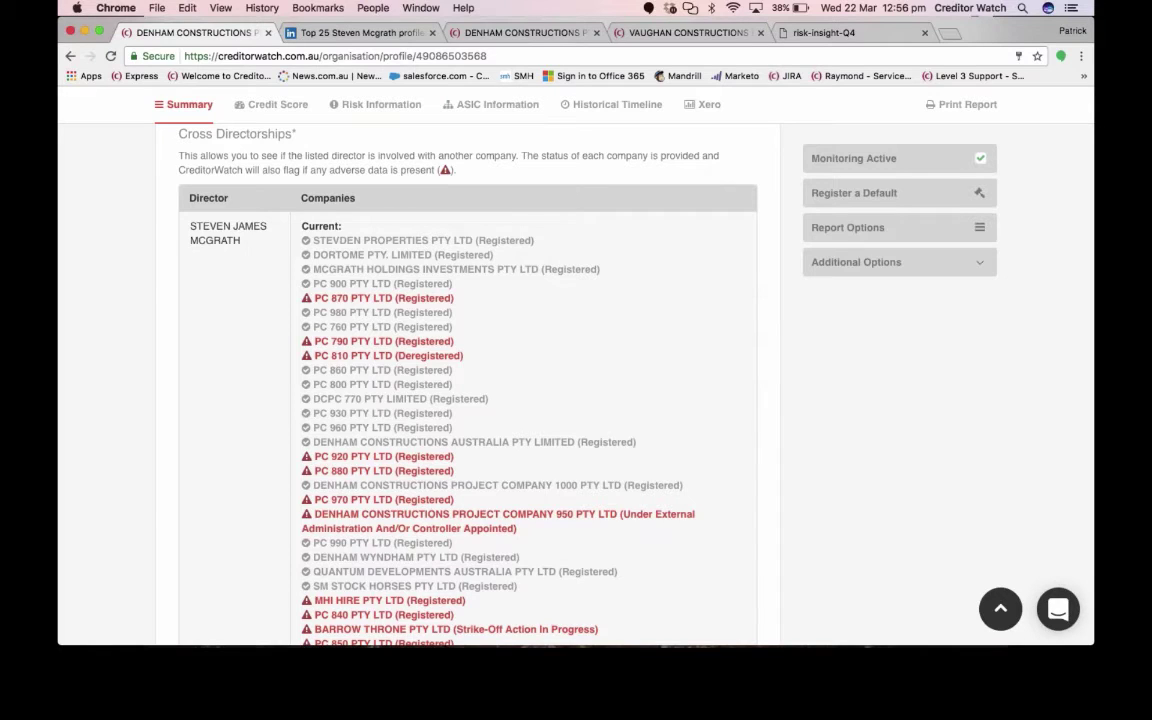
pyautogui.scroll(-1, 576, 380)
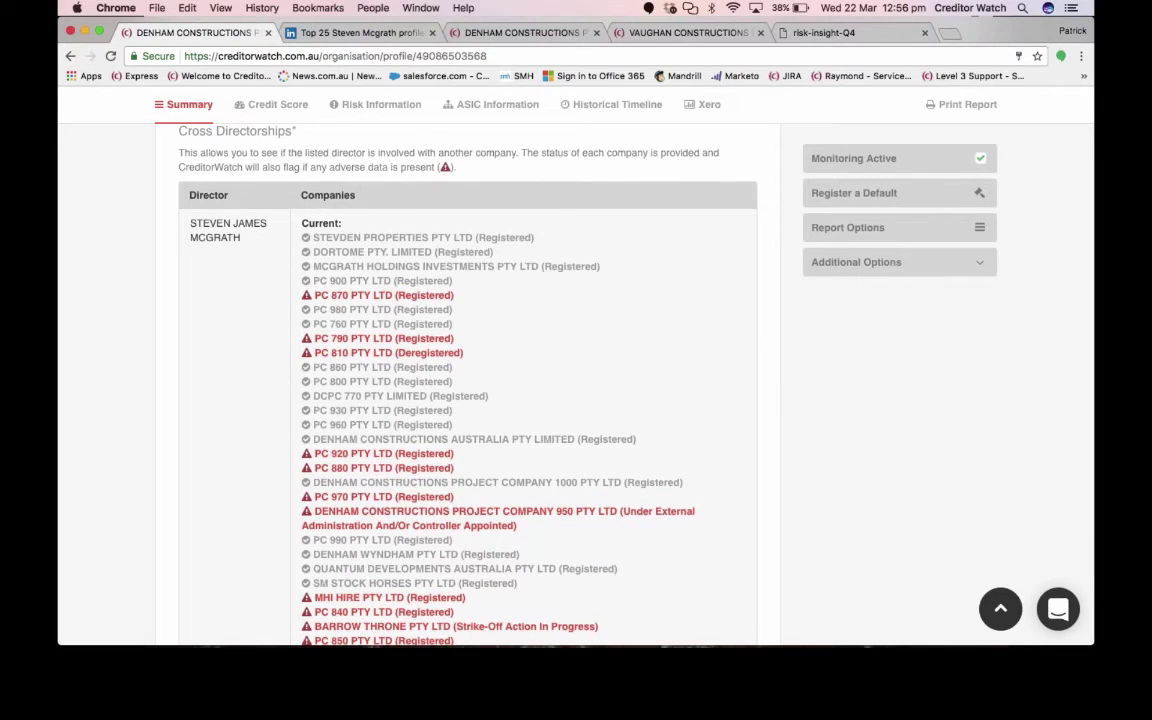
pyautogui.scroll(-3, 468, 380)
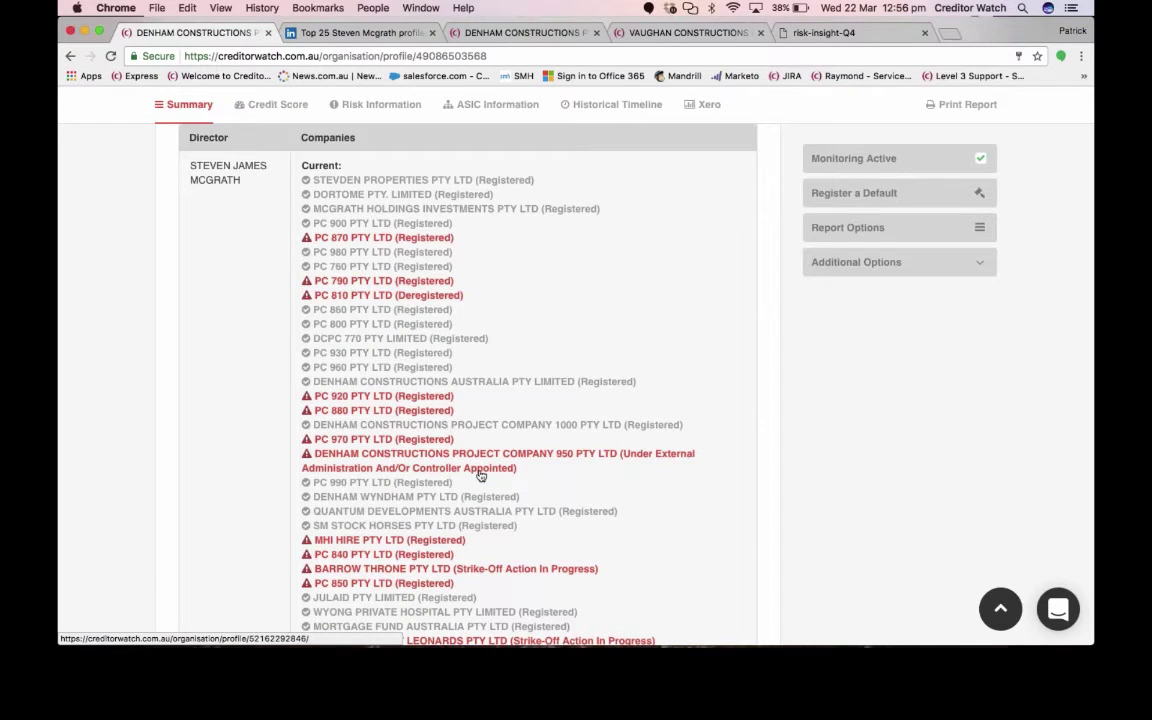
pyautogui.scroll(-5, 478, 473)
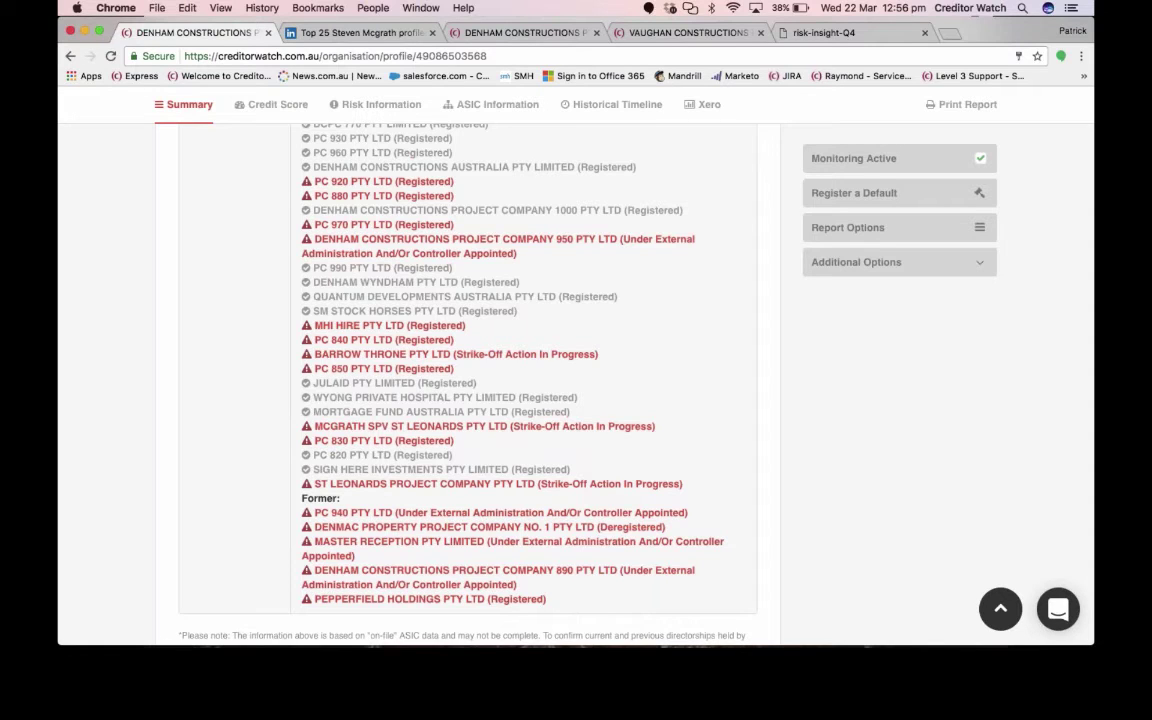
# Expand Registered Addresses to view the registered office and principal place of business on the map.
pyautogui.scroll(-10, 468, 380)
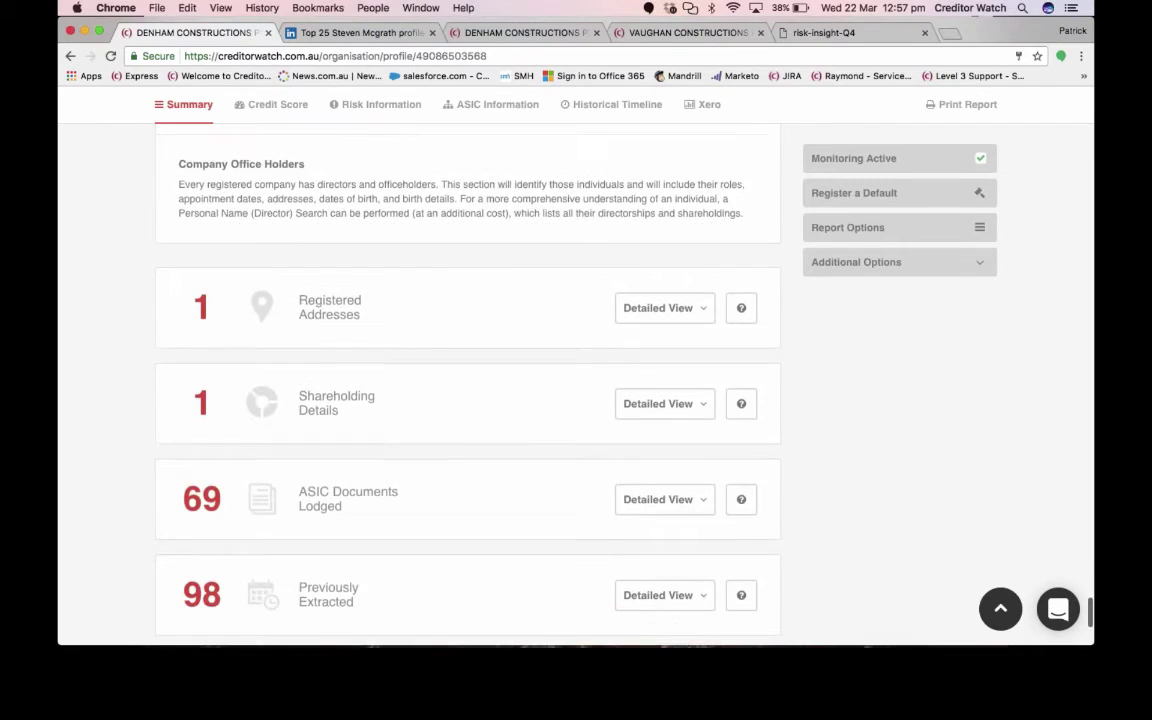
pyautogui.scroll(-3, 468, 380)
pyautogui.click(664, 202)
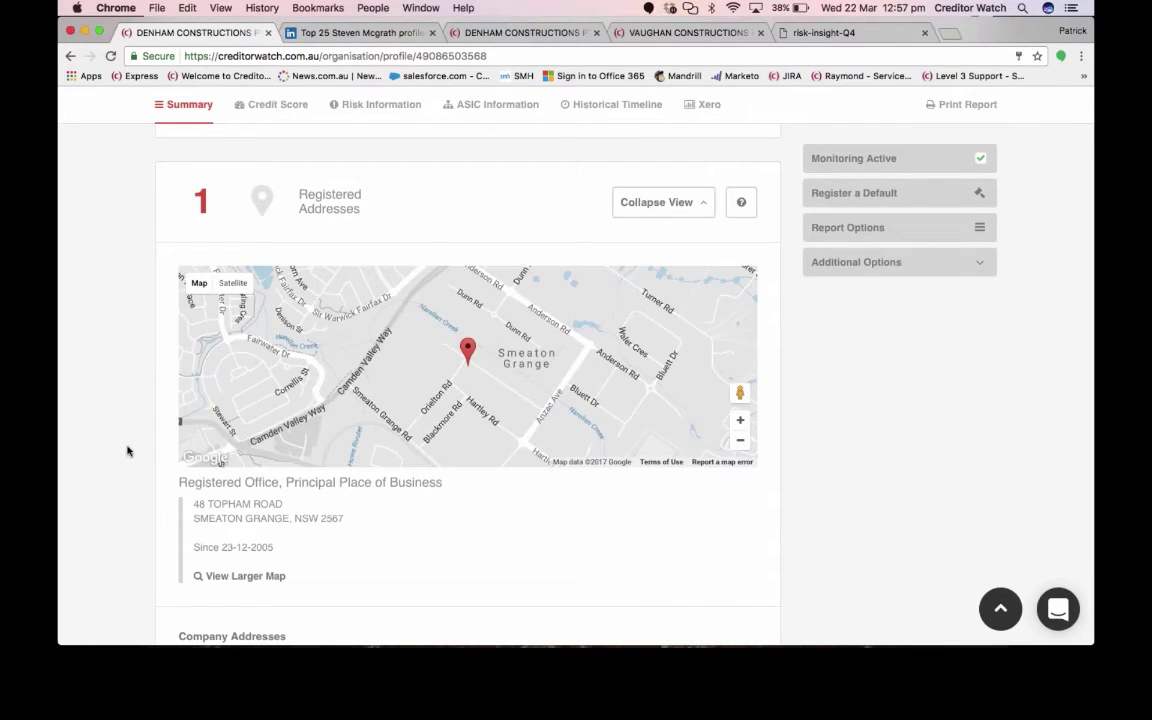
# Expand Shareholding Details and review the share structure, ownership chart and shareholders table.
pyautogui.scroll(-10, 127, 451)
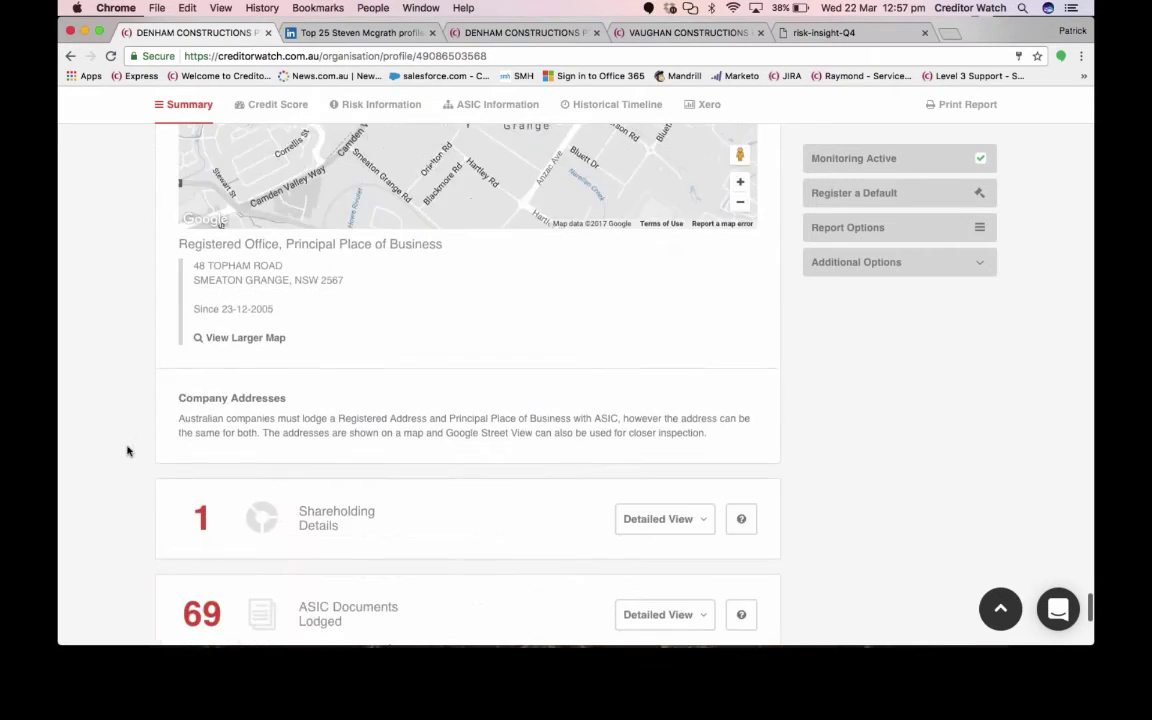
pyautogui.click(664, 291)
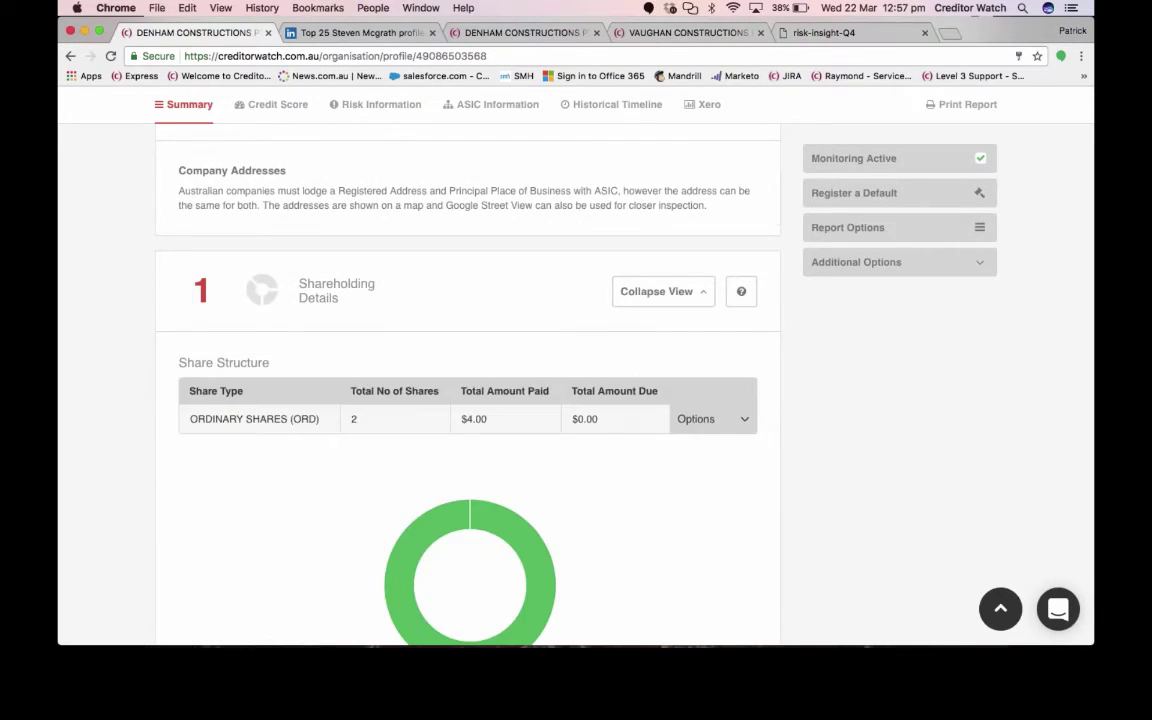
pyautogui.scroll(-4, 664, 291)
pyautogui.scroll(-1, 468, 400)
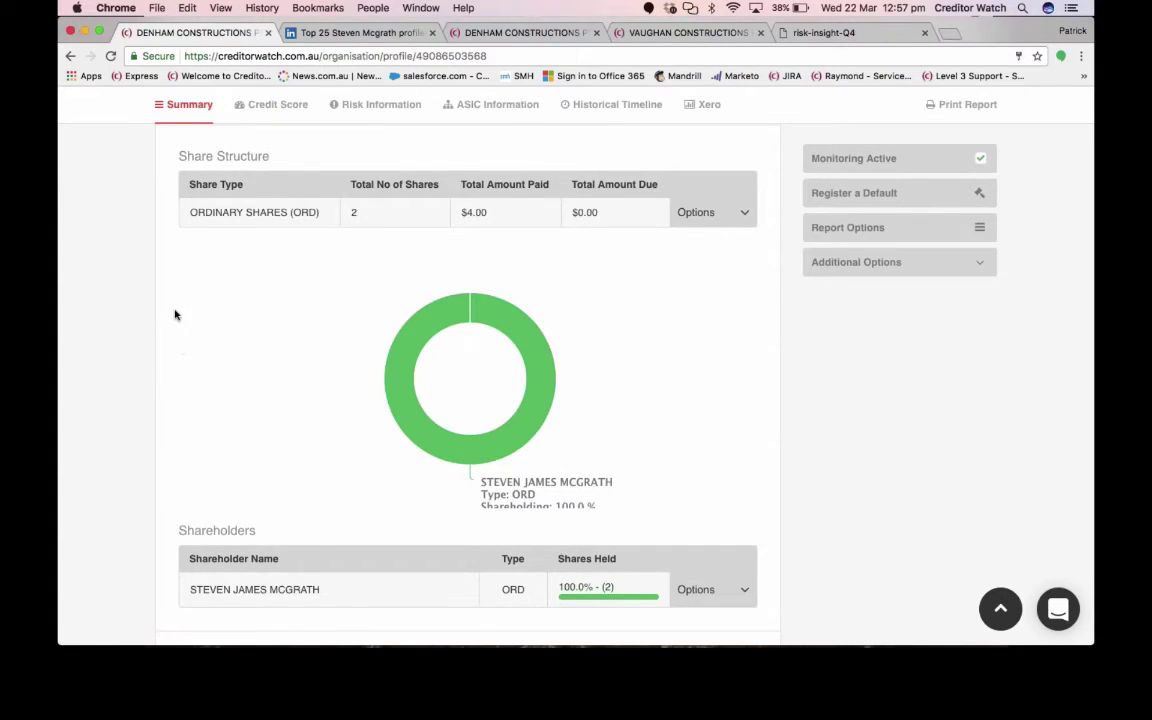
pyautogui.scroll(-2, 175, 315)
pyautogui.scroll(-1, 175, 315)
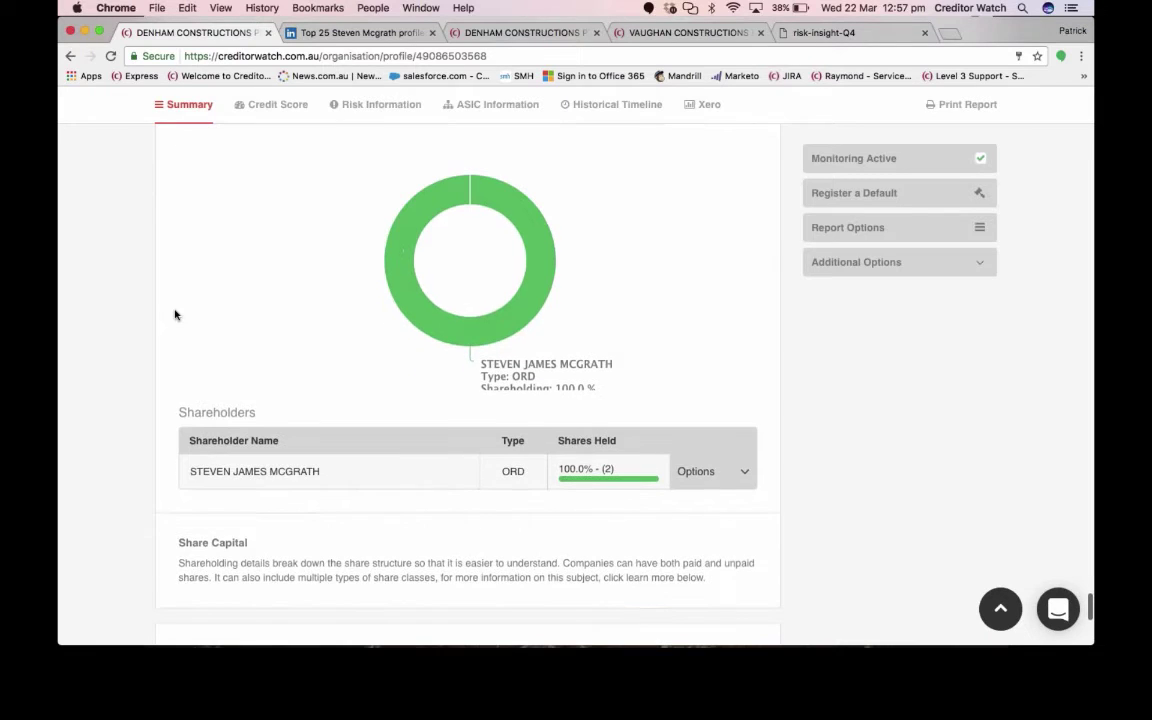
# Expand ASIC Documents Lodged to view the documents available for purchase, and collapse the section again.
pyautogui.scroll(-9, 175, 315)
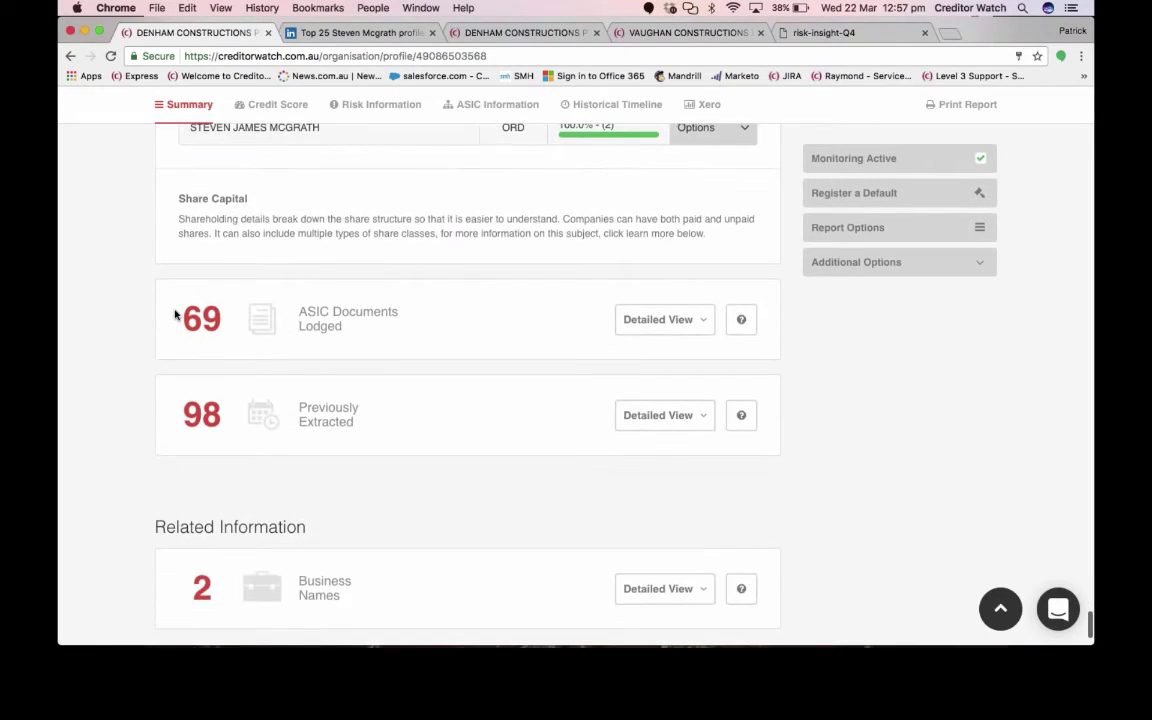
pyautogui.scroll(-1, 175, 315)
pyautogui.click(198, 248)
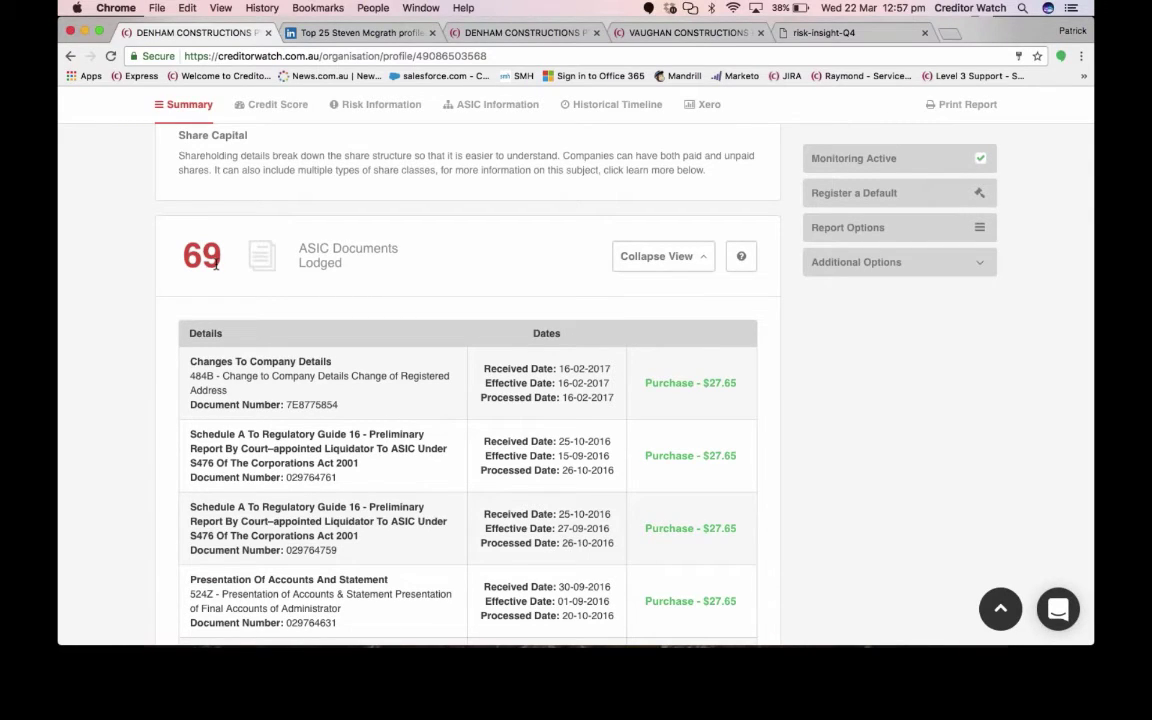
pyautogui.click(215, 264)
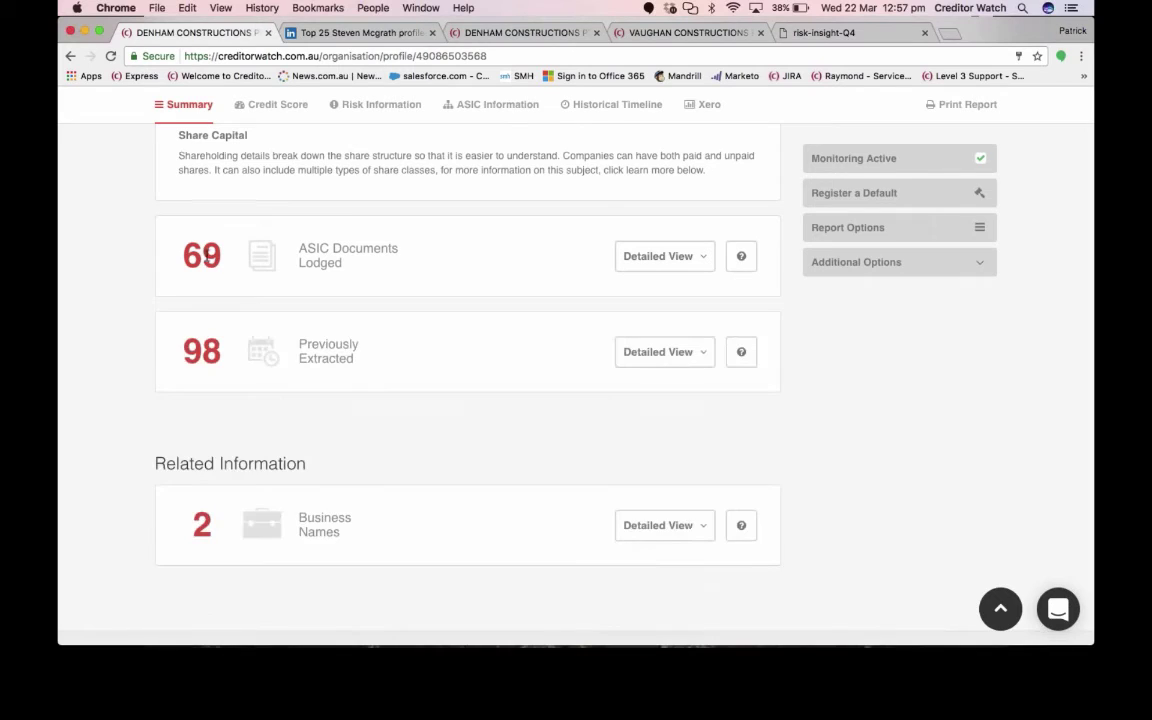
# Expand Previously Extracted and review the list of earlier ASIC extracts by purchase date and type.
pyautogui.click(205, 347)
pyautogui.scroll(-2, 124, 443)
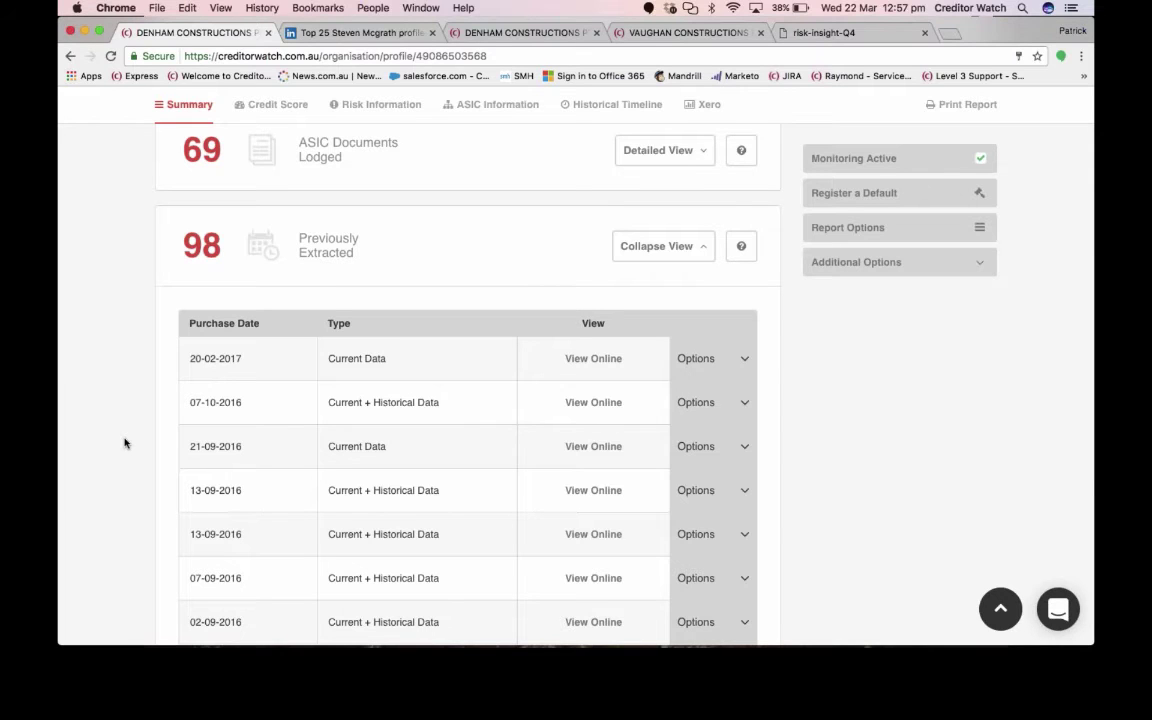
pyautogui.scroll(-1, 125, 443)
pyautogui.scroll(-1, 125, 443)
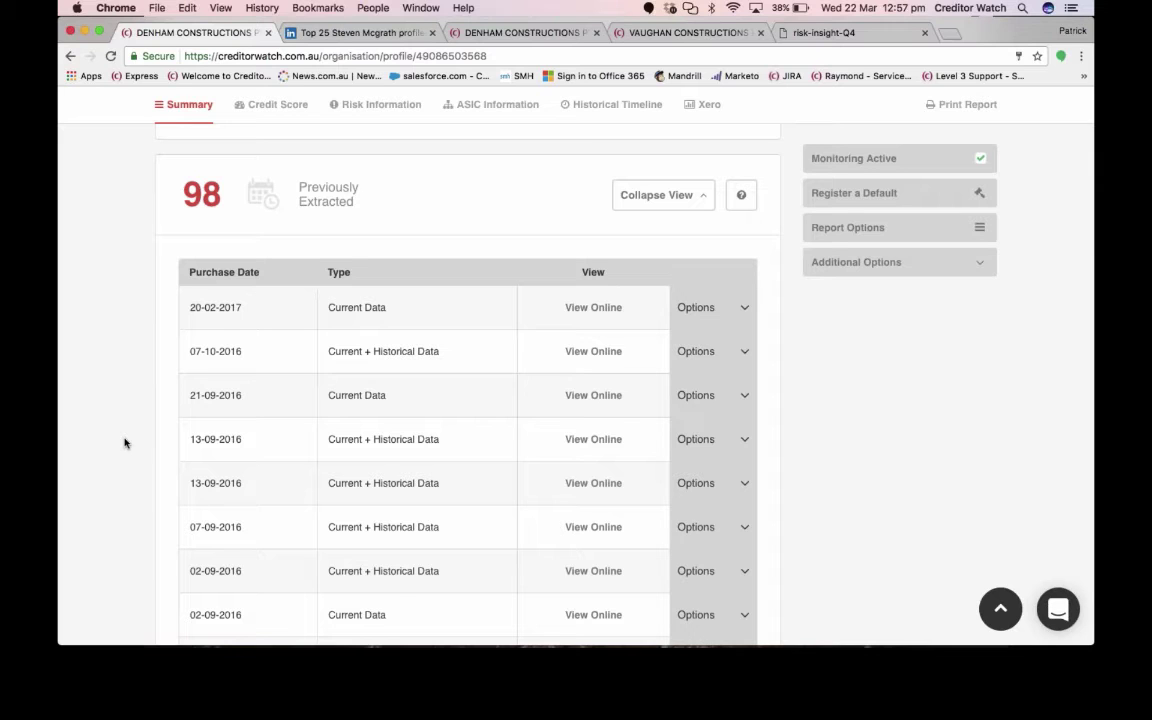
# Return to the ASIC Information heading and check the extraction date and whether the information is up to date.
pyautogui.scroll(20, 124, 443)
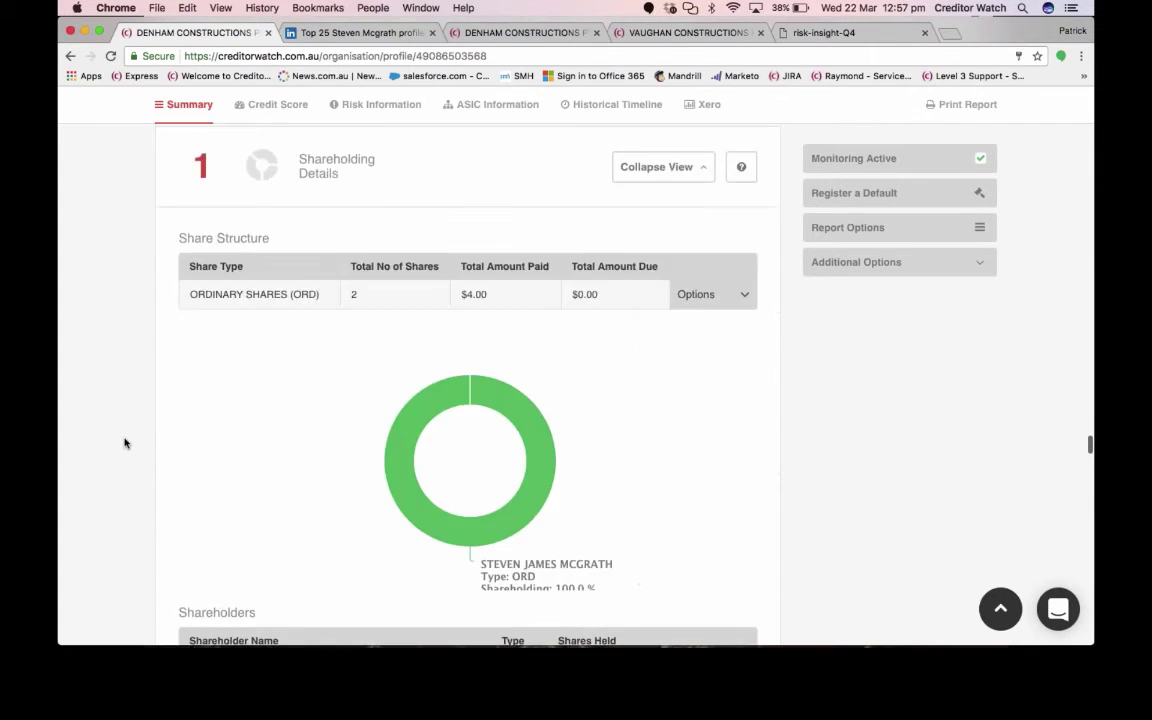
pyautogui.scroll(20, 124, 443)
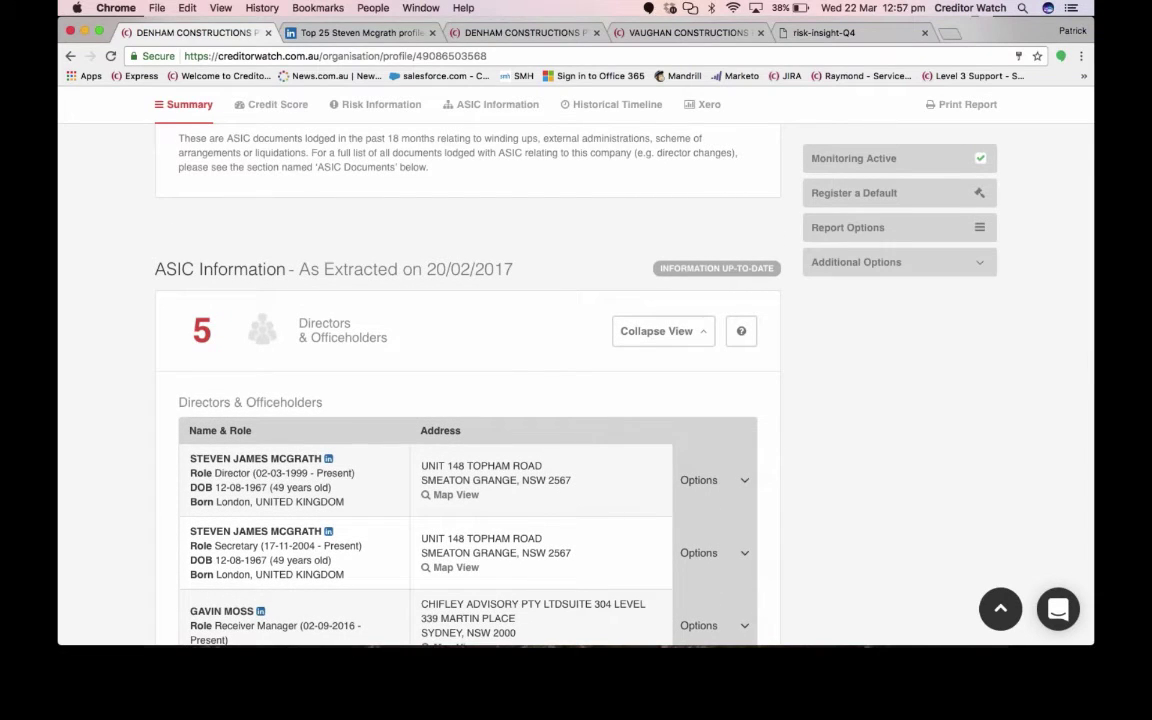
pyautogui.scroll(-1, 103, 375)
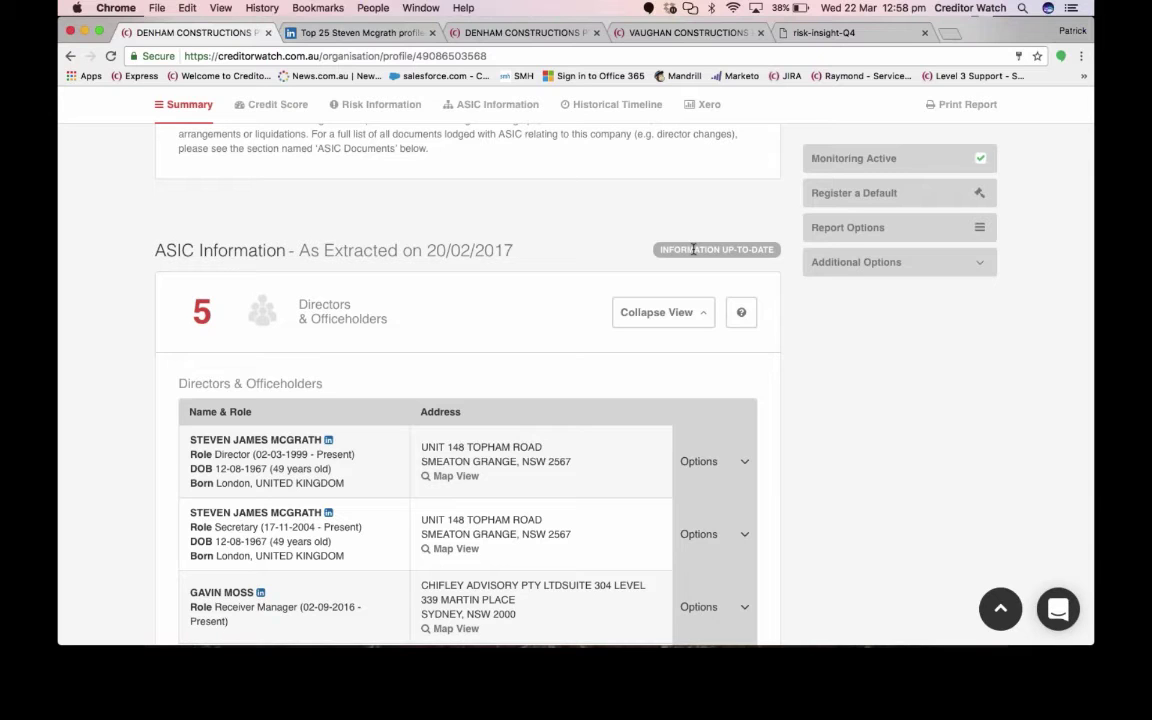
# Go back to the Previously Extracted list and view the 20-02-2017 Current Data extract online.
pyautogui.scroll(-15, 693, 249)
pyautogui.scroll(-15, 468, 380)
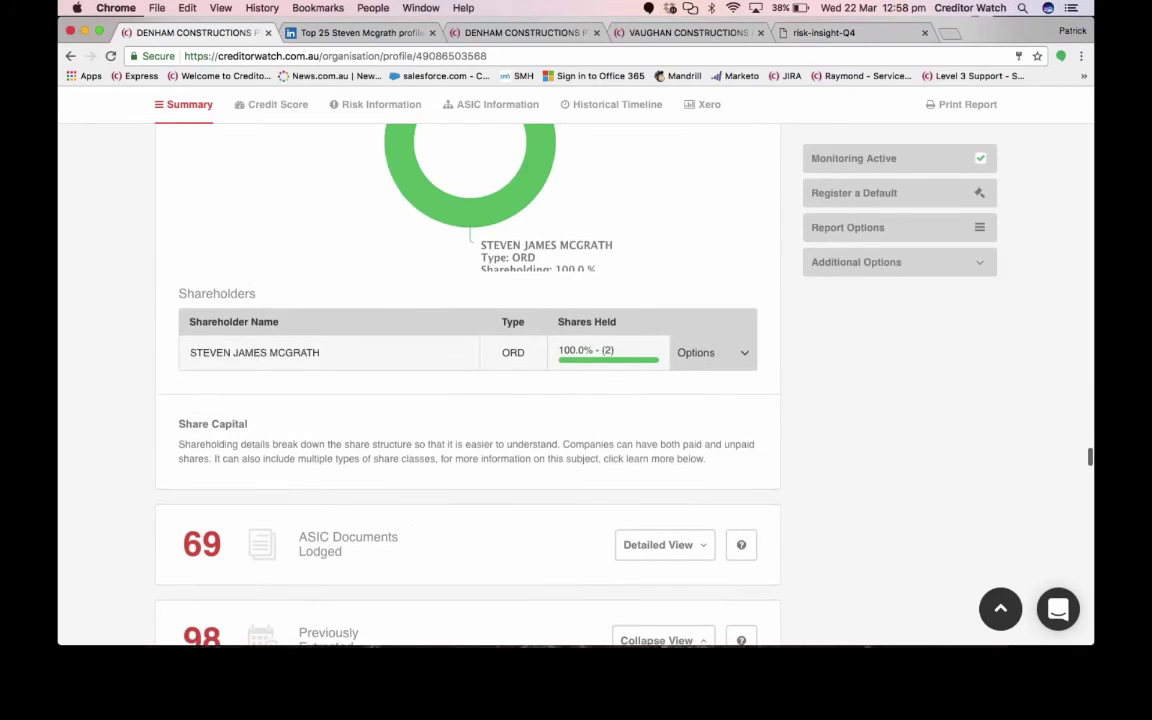
pyautogui.scroll(-5, 468, 380)
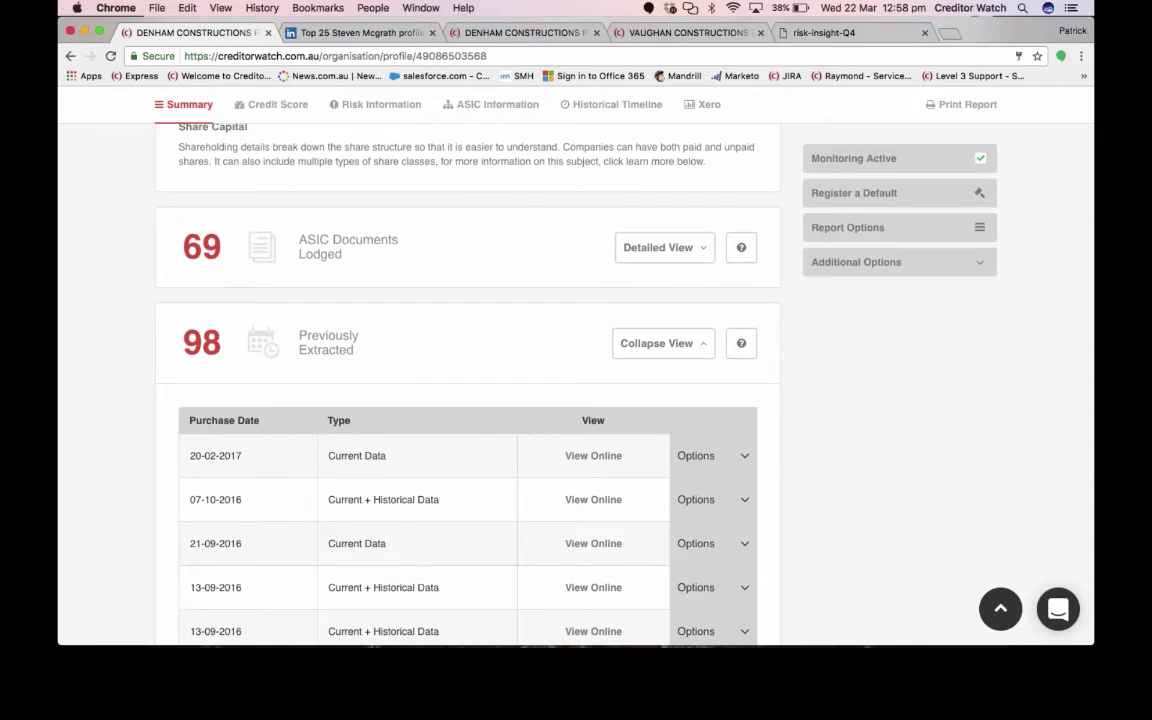
pyautogui.scroll(-2, 468, 380)
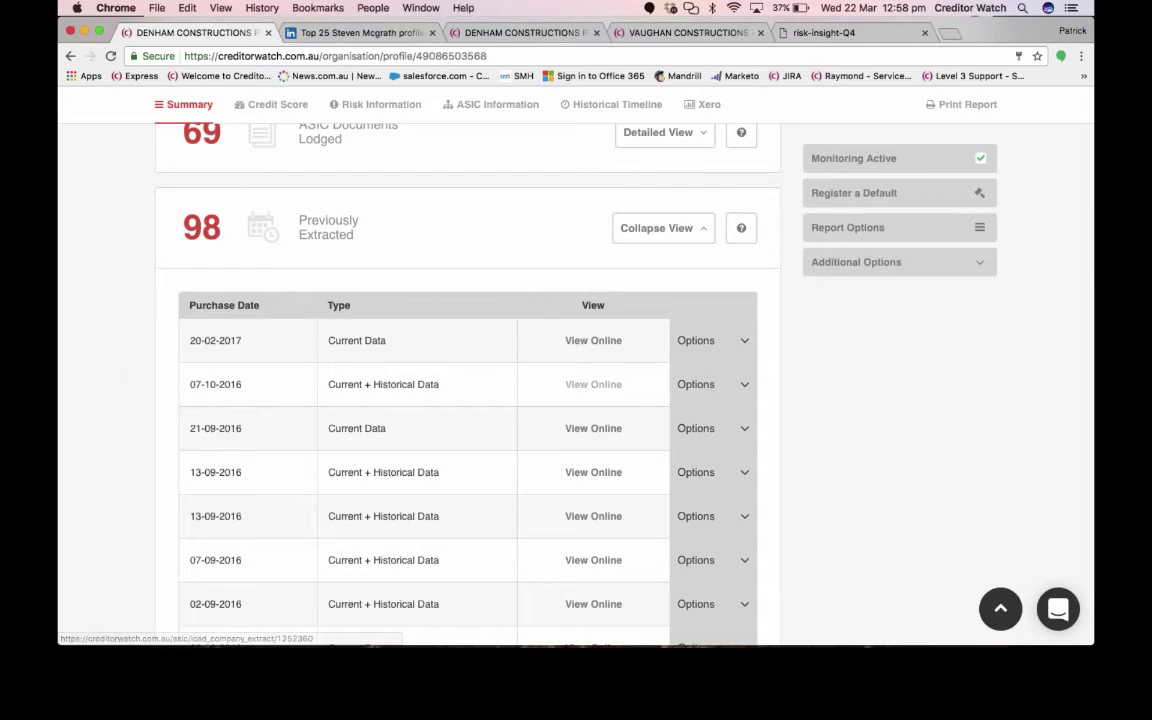
pyautogui.click(600, 345)
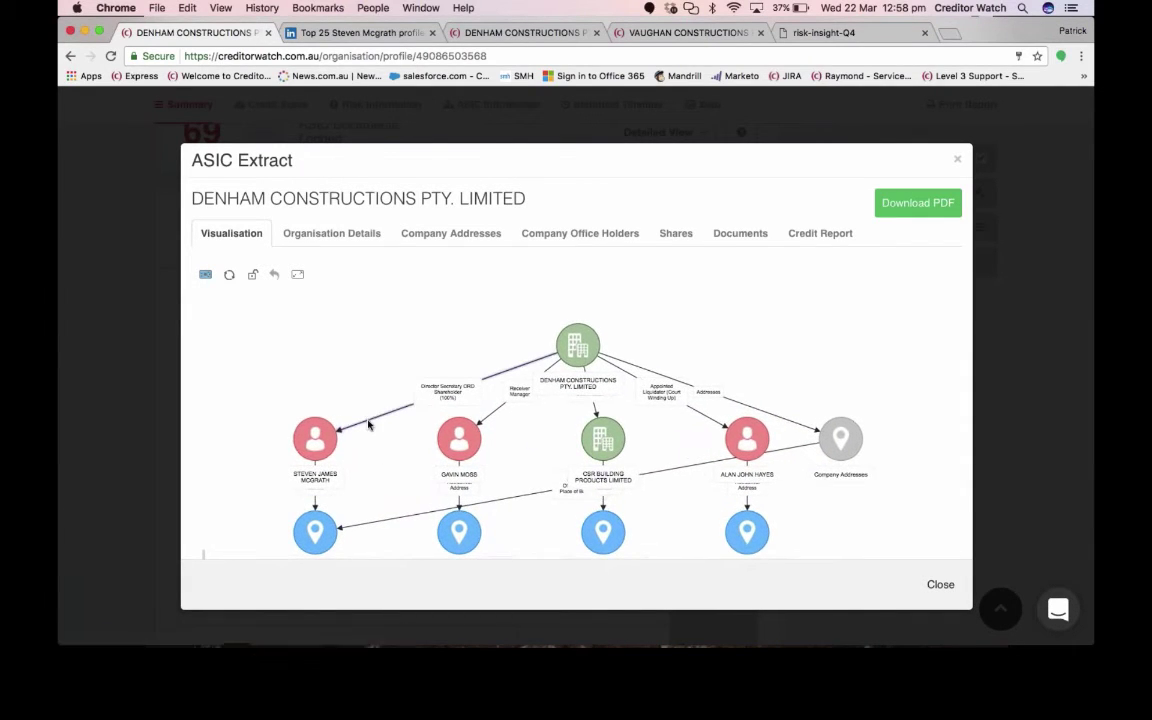
# Spread out the director, receiver manager and Company Addresses nodes in the ASIC Extract visualisation, and close the extract.
pyautogui.moveTo(318, 440); pyautogui.dragTo(275, 379)
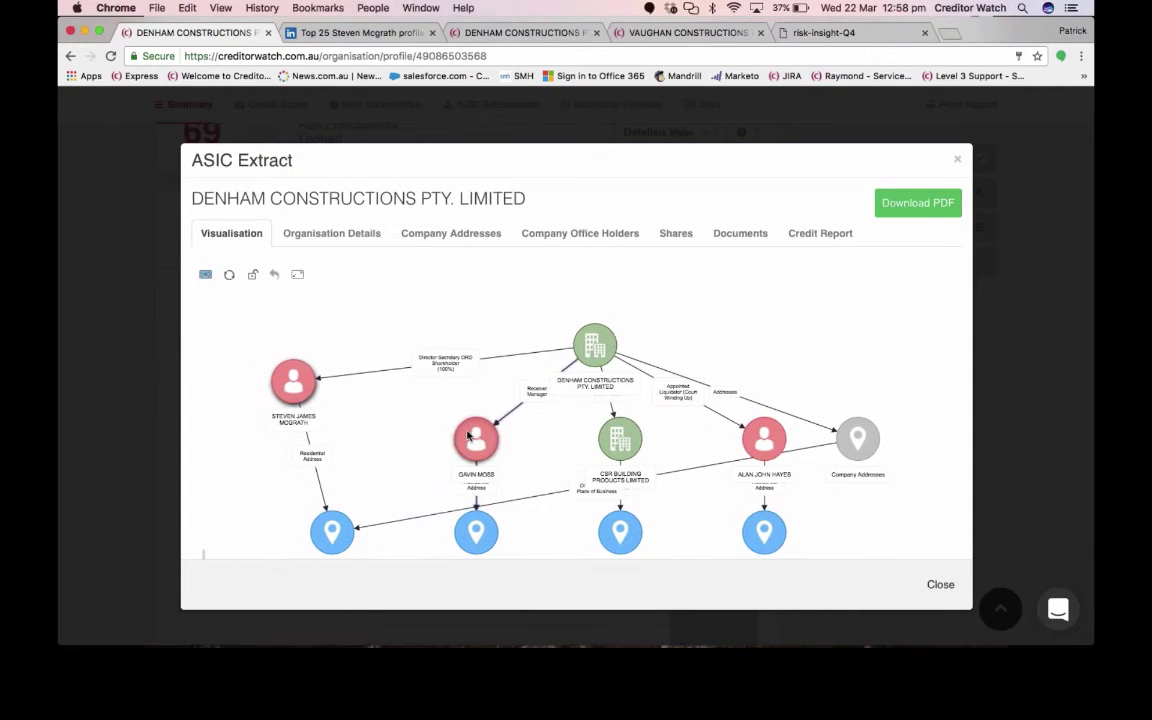
pyautogui.moveTo(472, 437); pyautogui.dragTo(399, 413)
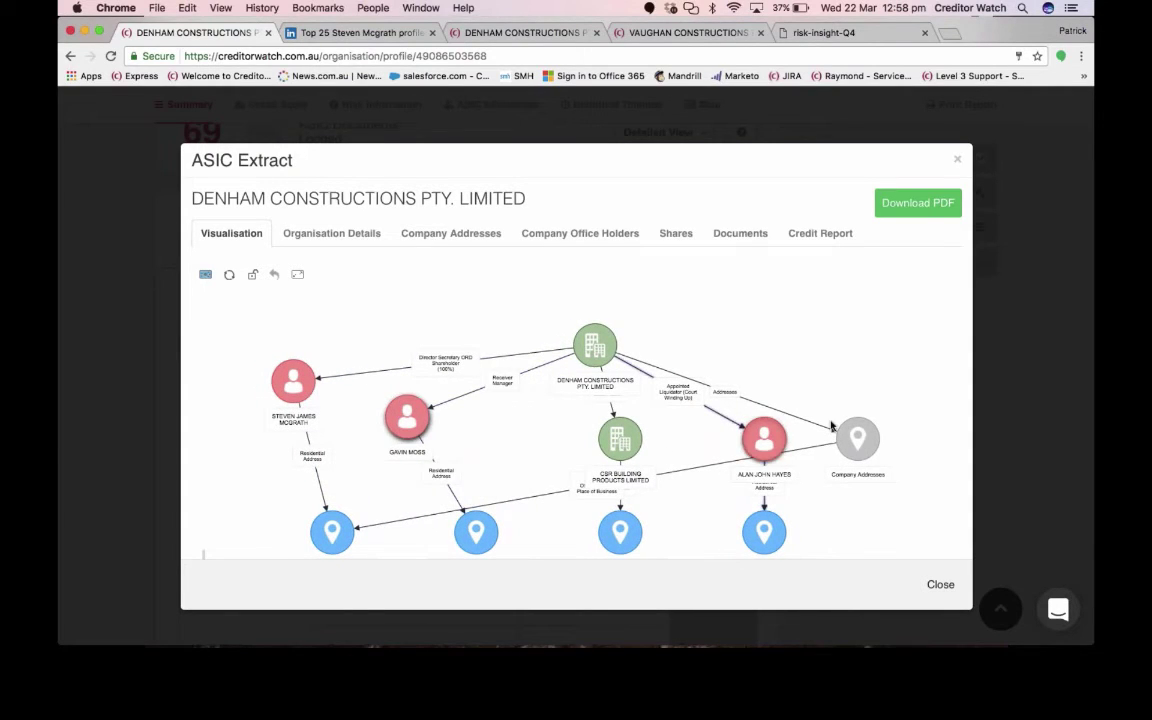
pyautogui.moveTo(867, 426); pyautogui.dragTo(879, 321)
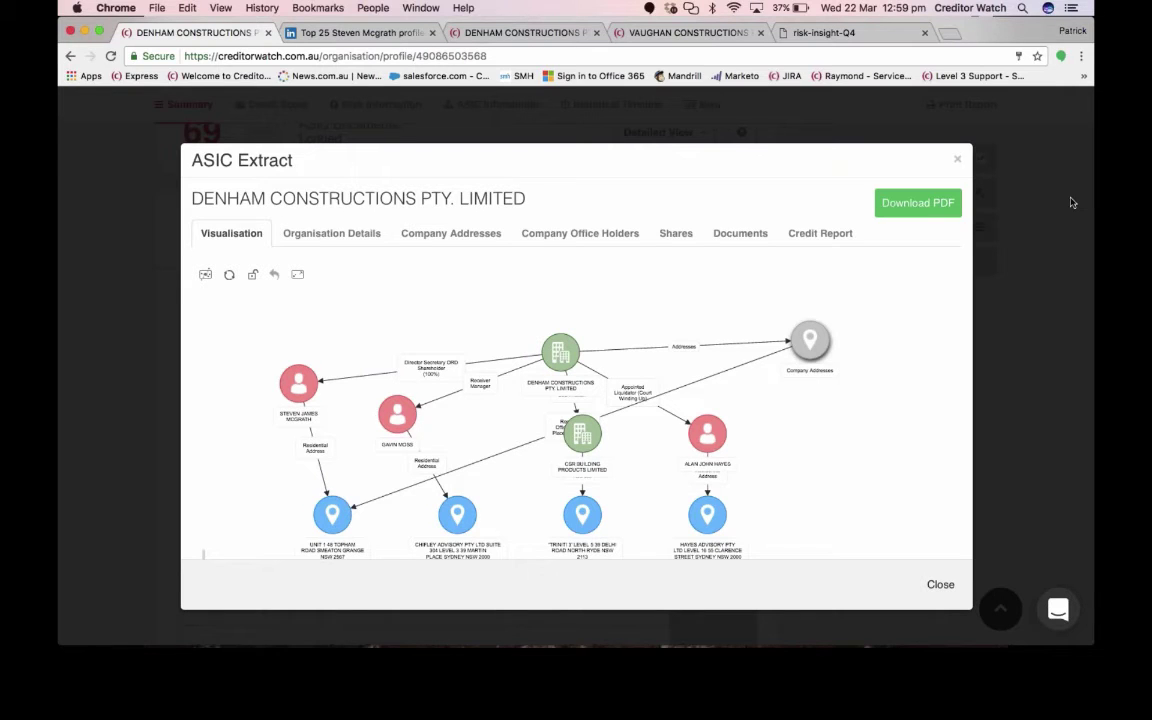
pyautogui.click(861, 138)
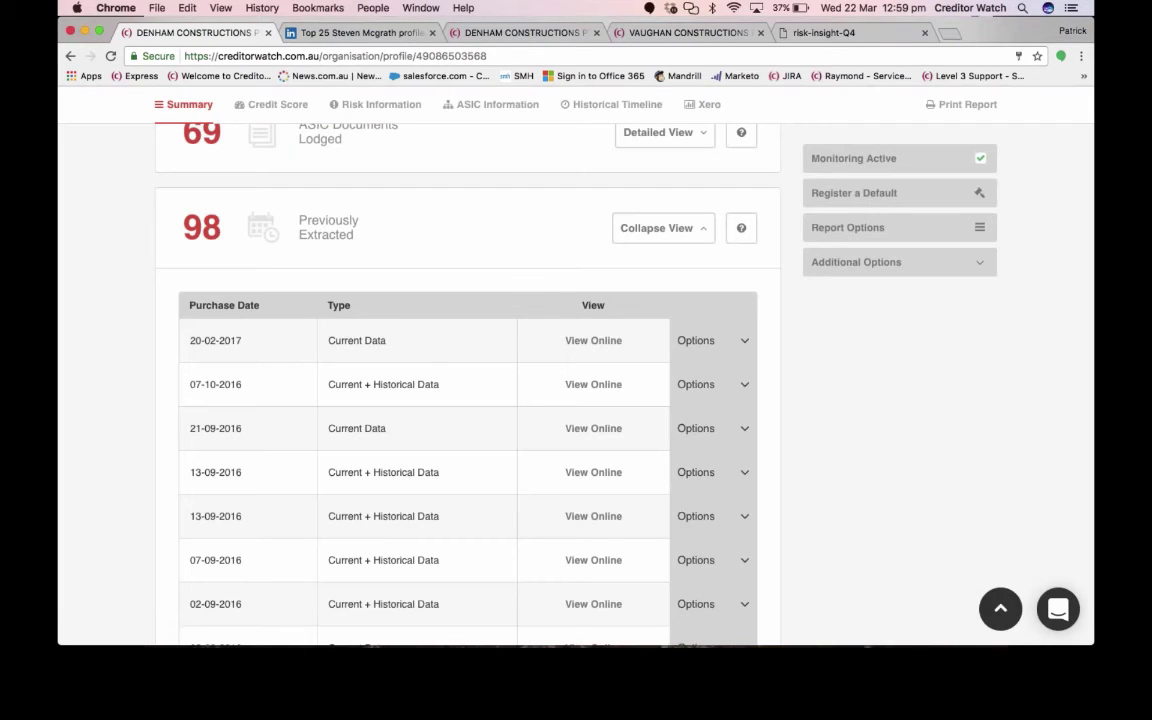
# Return to the start of the report, remove monitoring for Denham Constructions and turn monitoring for changes back on.
pyautogui.click(1000, 609)
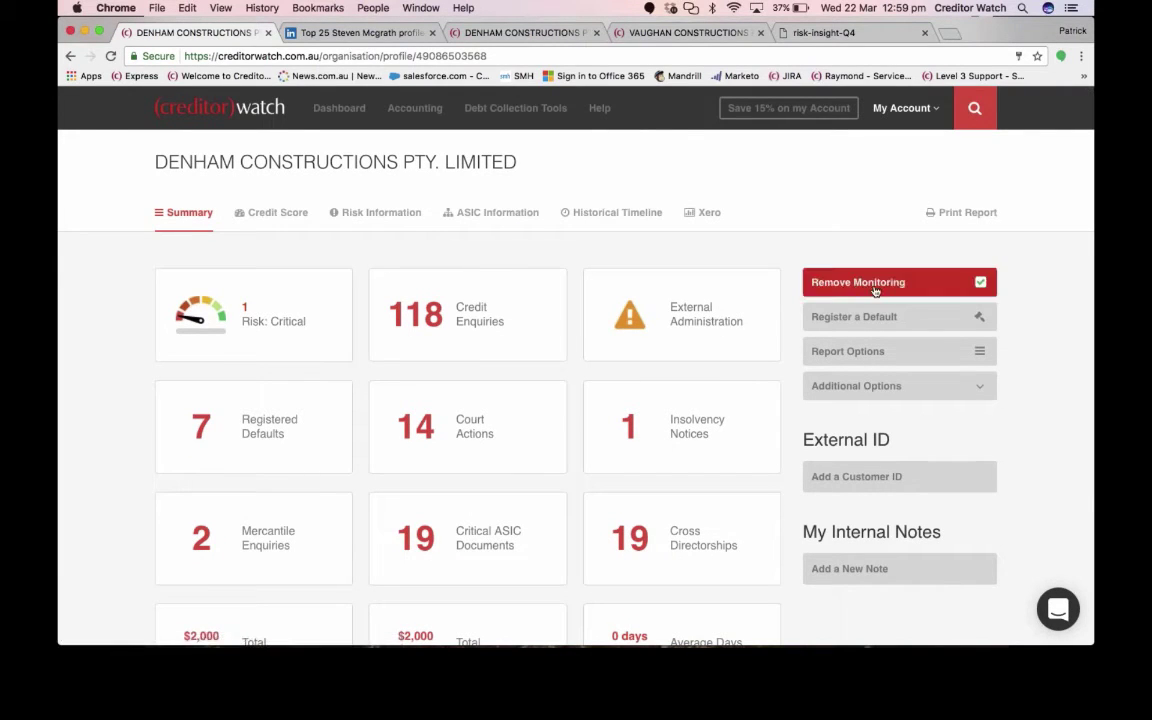
pyautogui.click(899, 282)
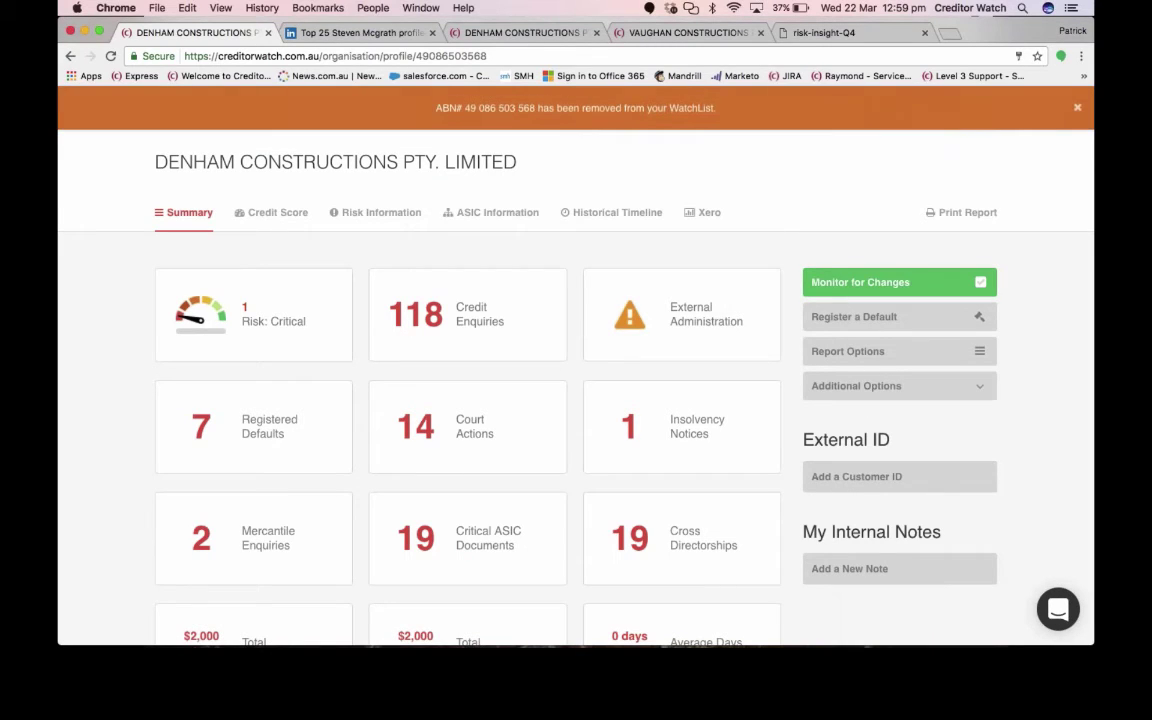
pyautogui.click(846, 284)
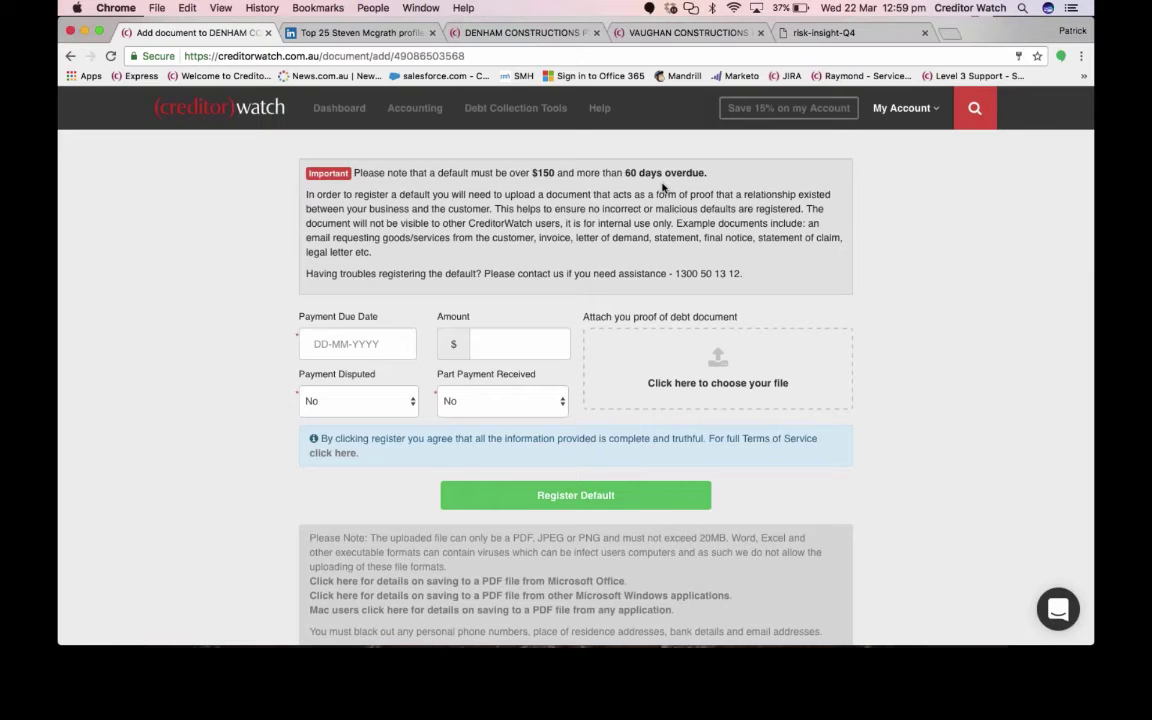
# Go through the default registration form's due date, amount, Payment Disputed and Part Payment Received fields, leaving both payment options at No.
pyautogui.click(357, 343)
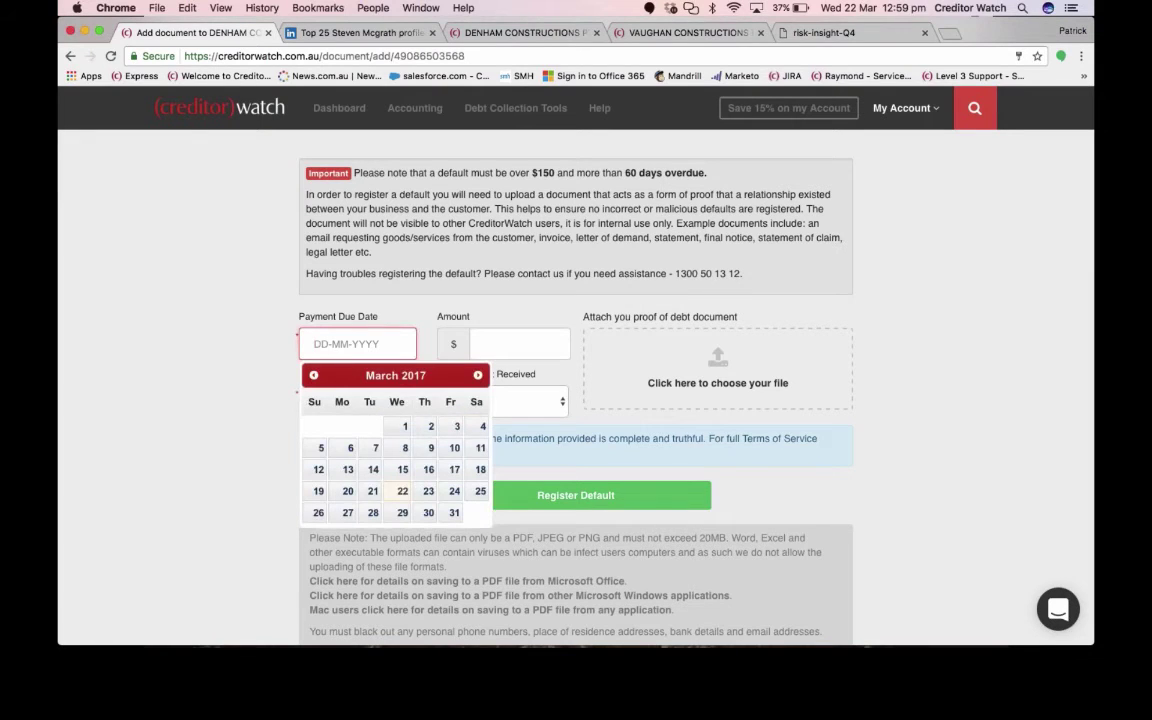
pyautogui.press('Tab')
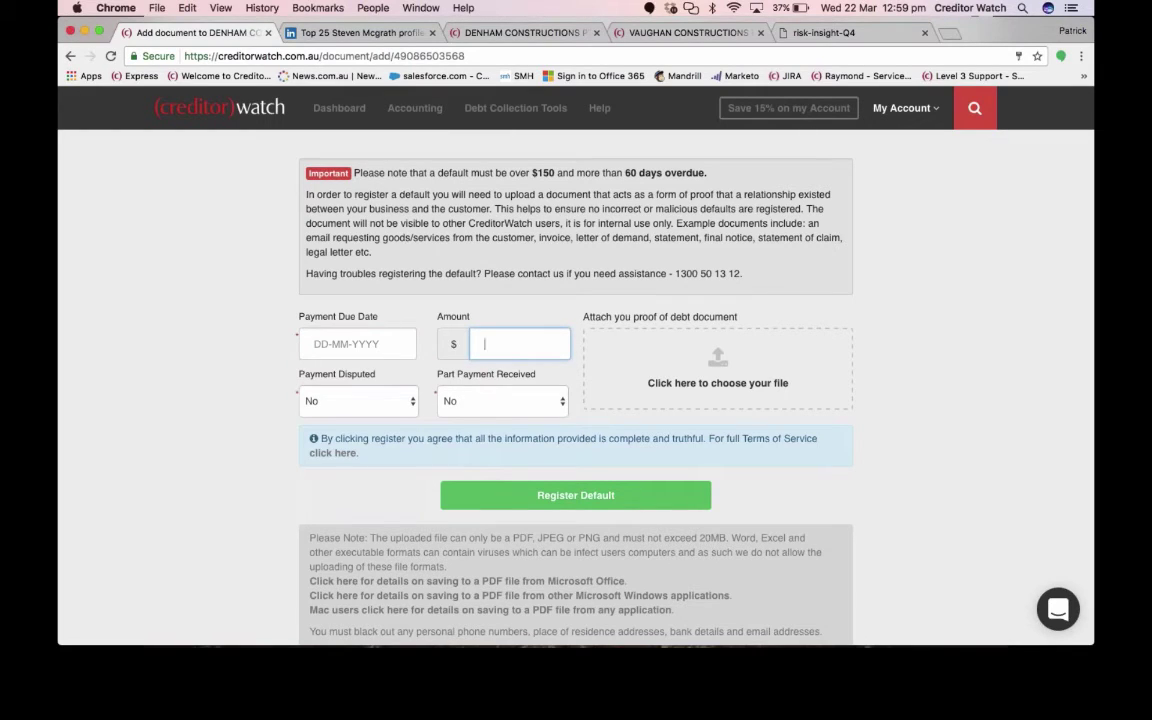
pyautogui.press('Tab')
pyautogui.press('space')
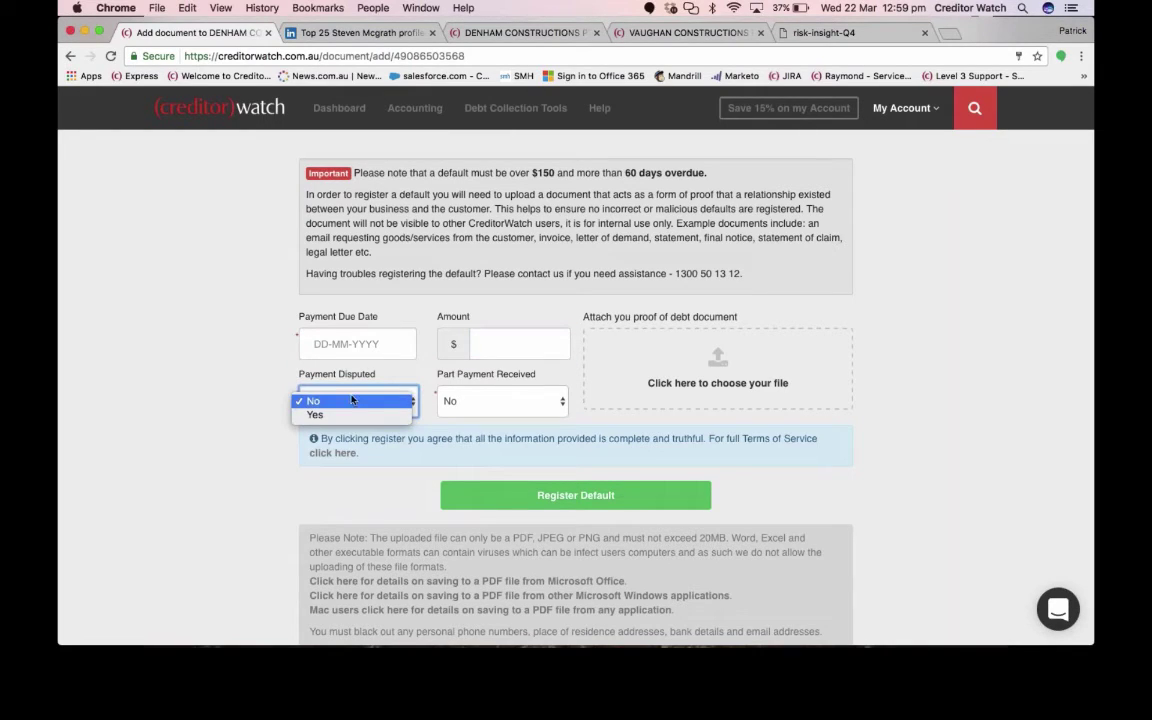
pyautogui.press('Return')
pyautogui.press('Tab')
pyautogui.press('space')
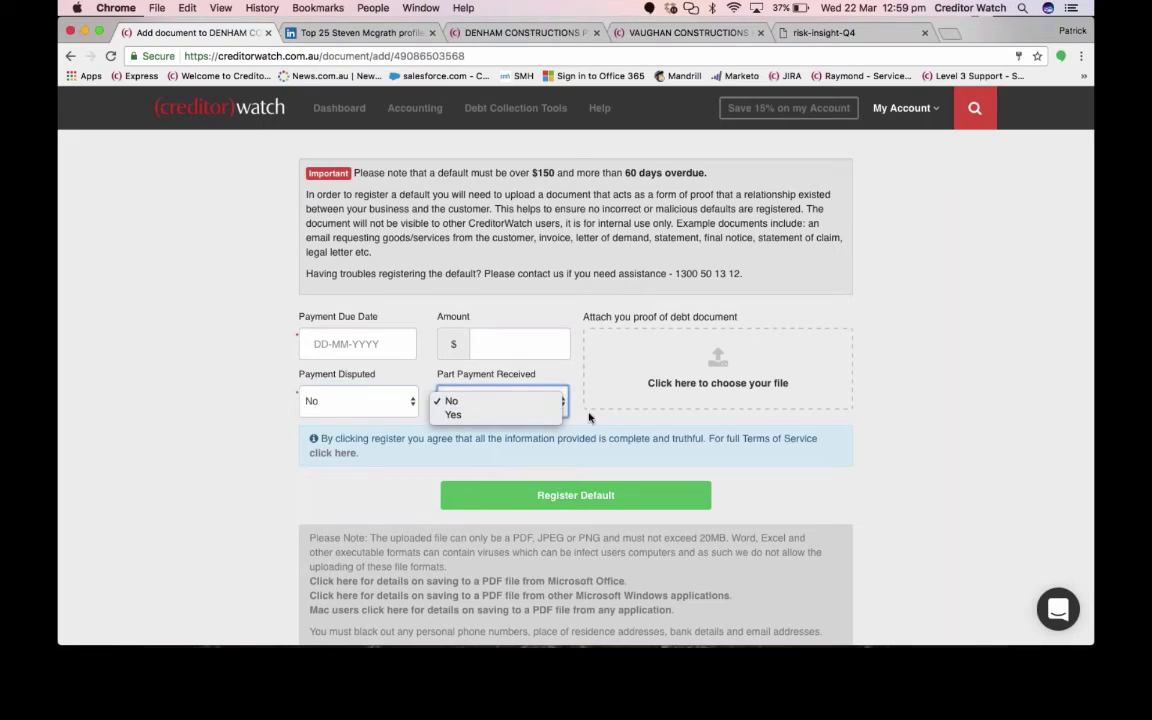
pyautogui.press('Return')
pyautogui.moveTo(720, 375); pyautogui.dragTo(714, 372)
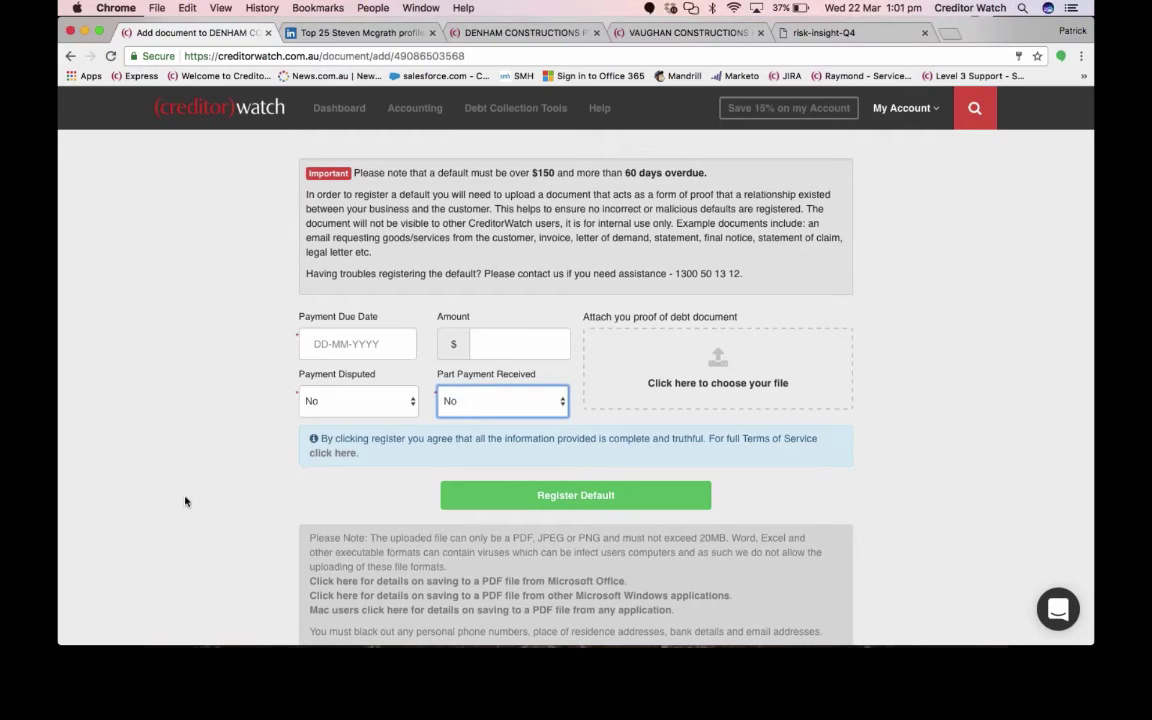
# Go to the Dashboard and look over its actions, statistics and the Recent Alerts timeline.
pyautogui.click(340, 110)
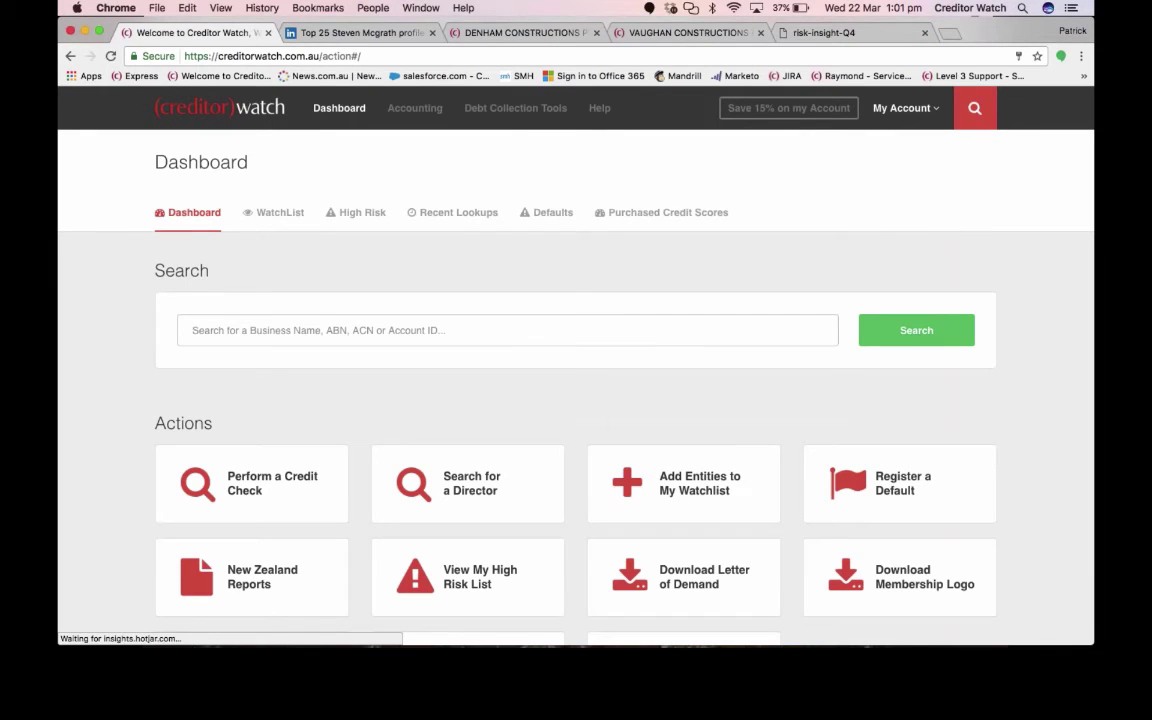
pyautogui.scroll(-5, 576, 380)
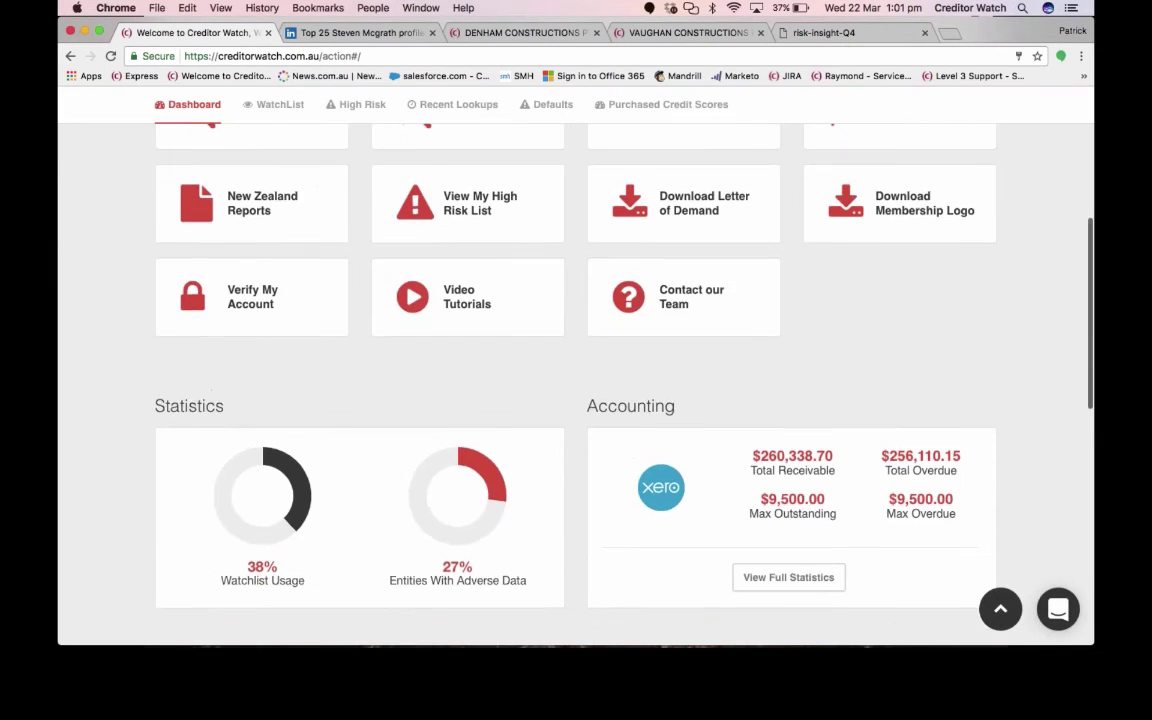
pyautogui.scroll(-10, 102, 373)
pyautogui.scroll(1, 102, 373)
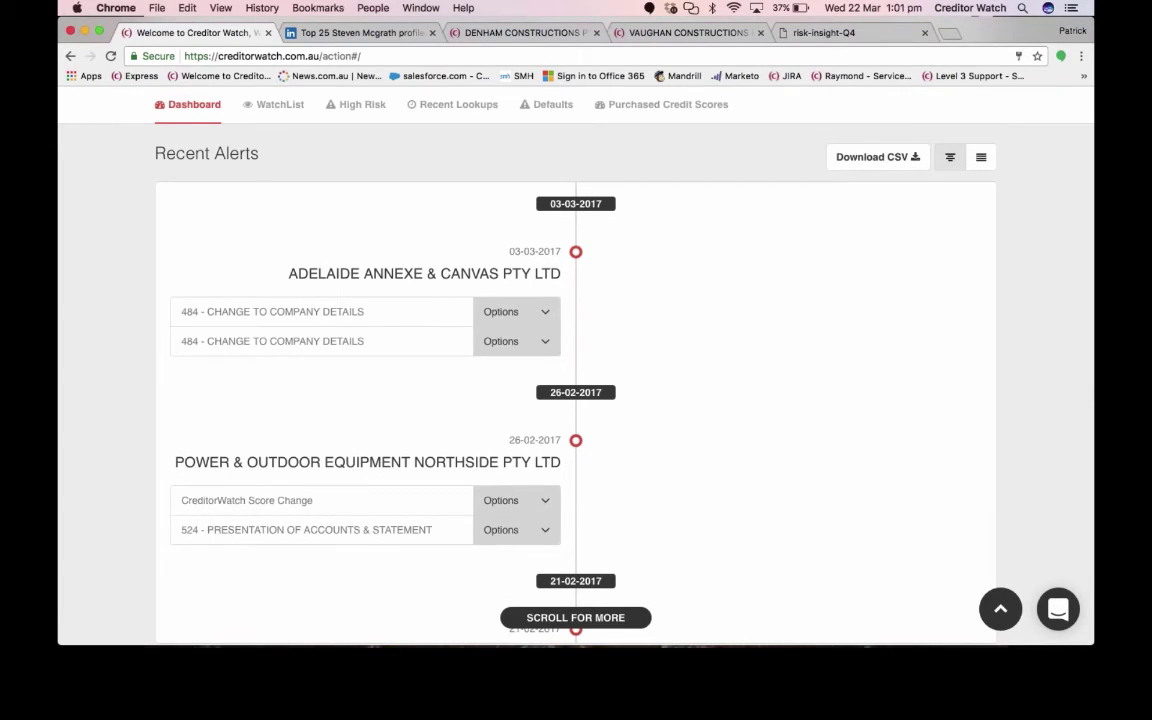
# Switch to the CreditorWatch Risk Alert email in Outlook and read through the listed insolvency, payment default and court judgement alerts.
pyautogui.hotkey('ctrl', 'Up')
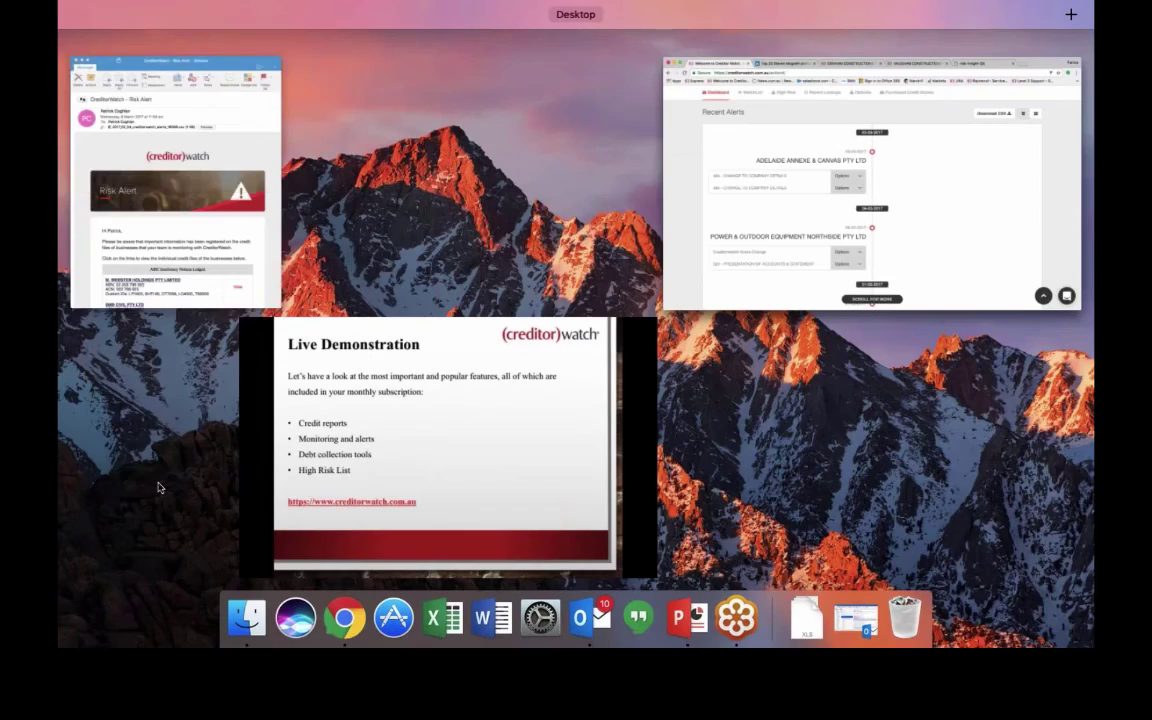
pyautogui.click(159, 244)
pyautogui.scroll(-3, 136, 397)
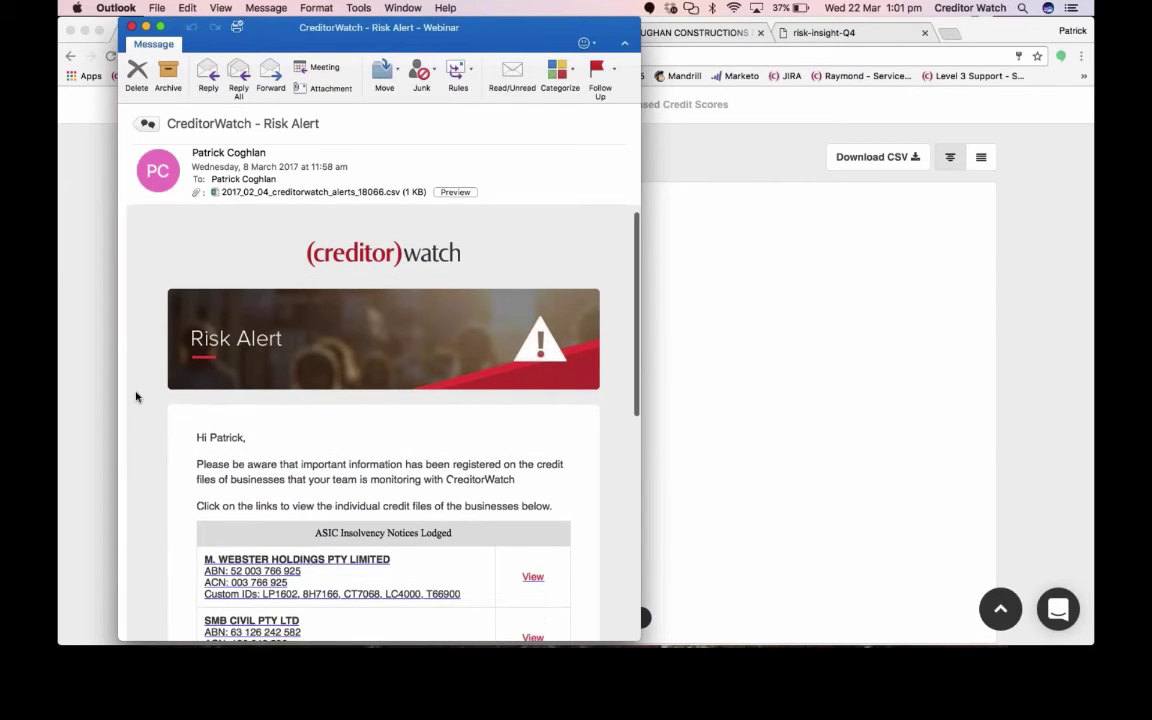
pyautogui.scroll(-3, 136, 397)
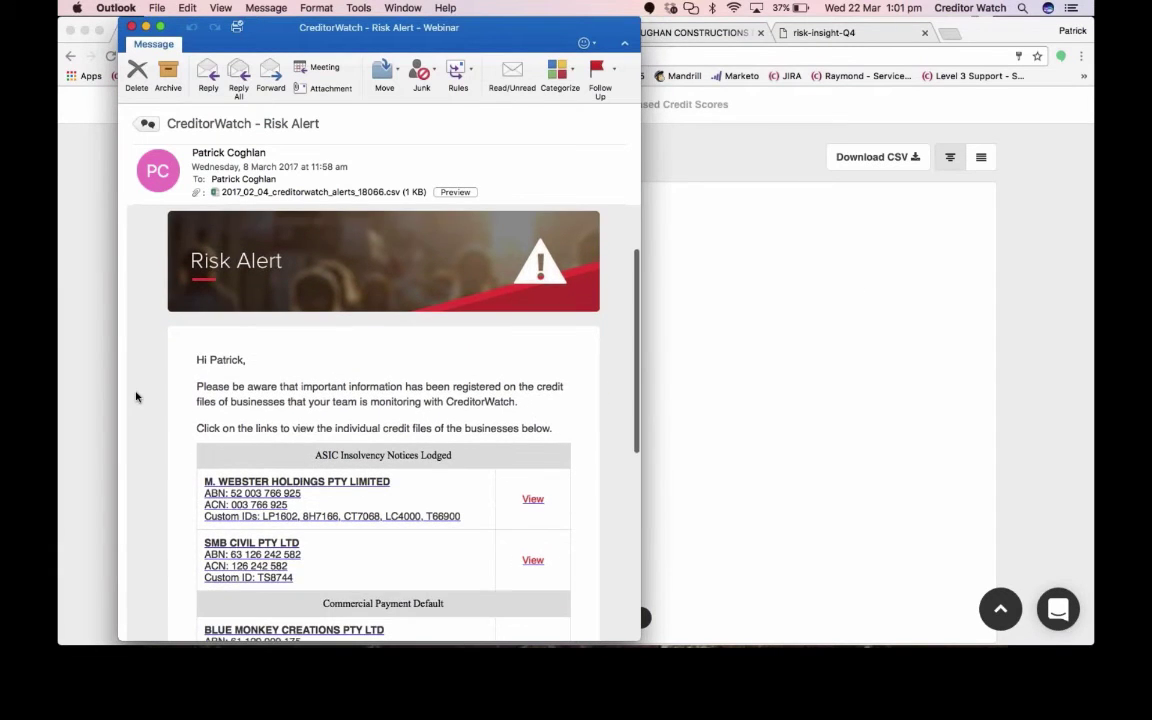
pyautogui.scroll(-5, 136, 397)
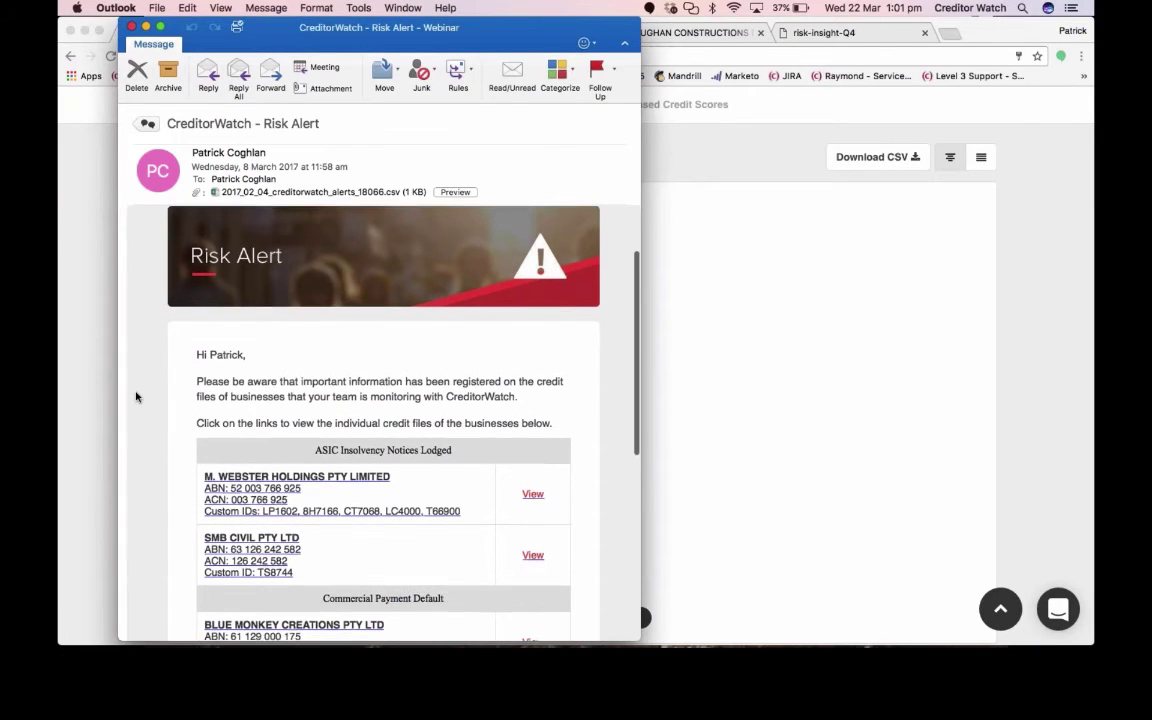
pyautogui.scroll(-5, 136, 397)
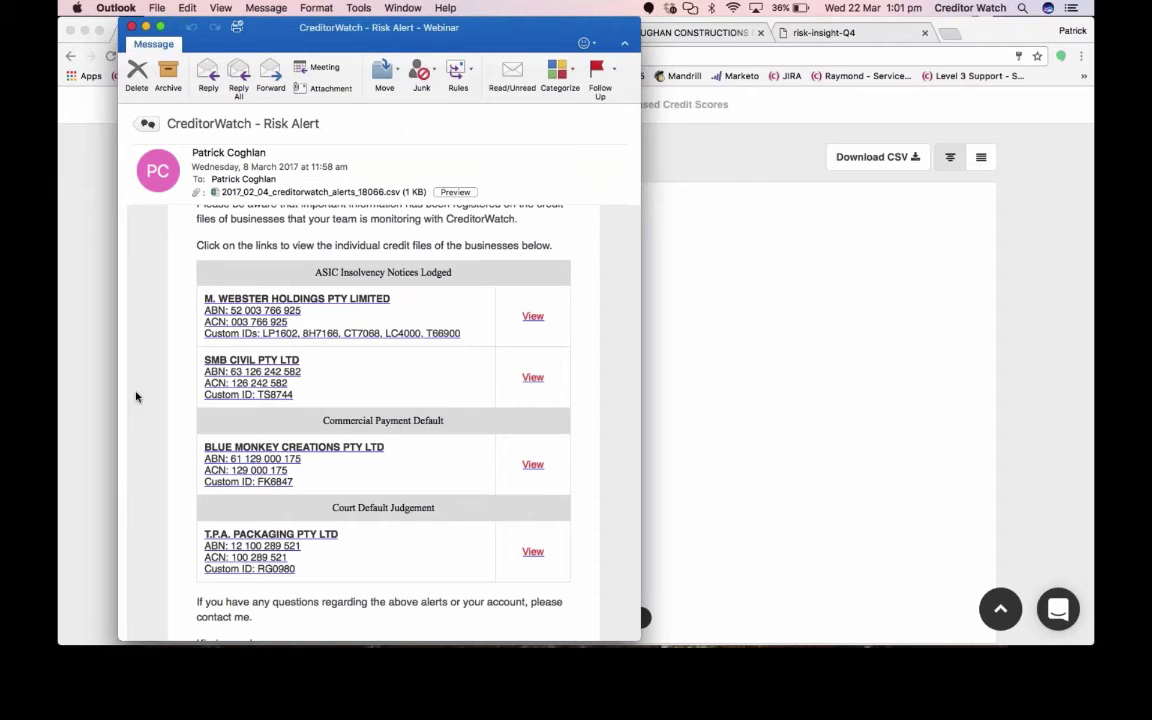
# Open Blue Monkey Creations' credit file from the alert email and review its payment defaults and court actions.
pyautogui.click(540, 461)
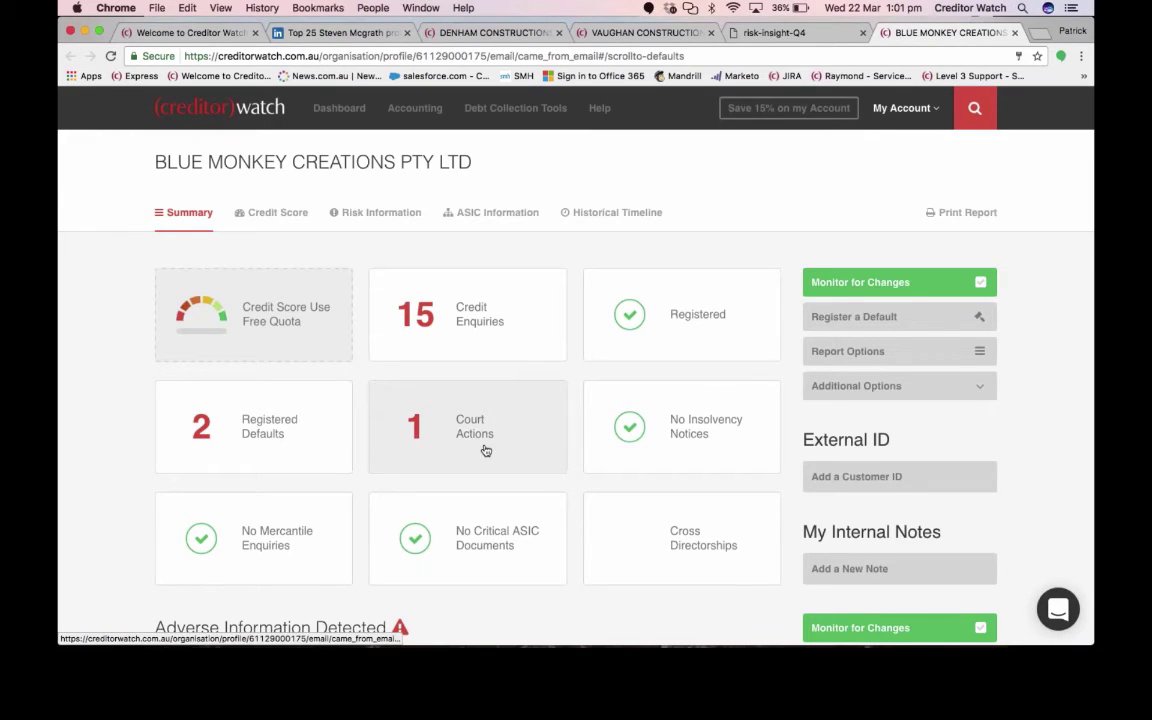
pyautogui.click(342, 452)
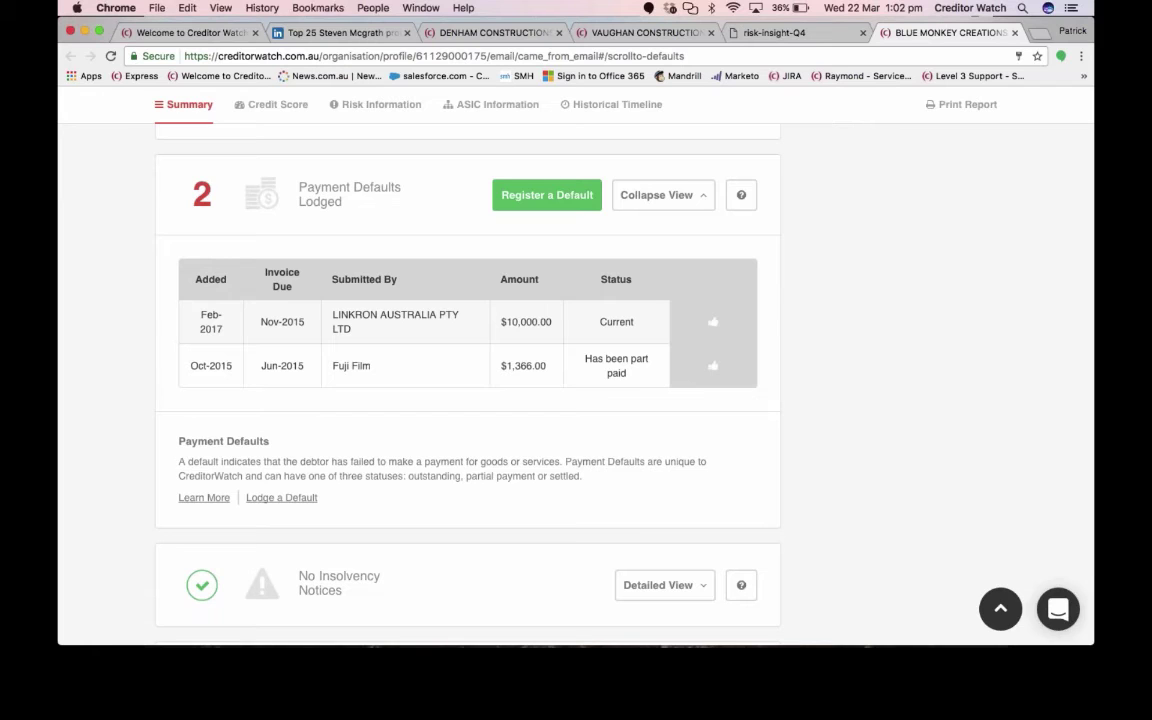
pyautogui.scroll(5, 467, 380)
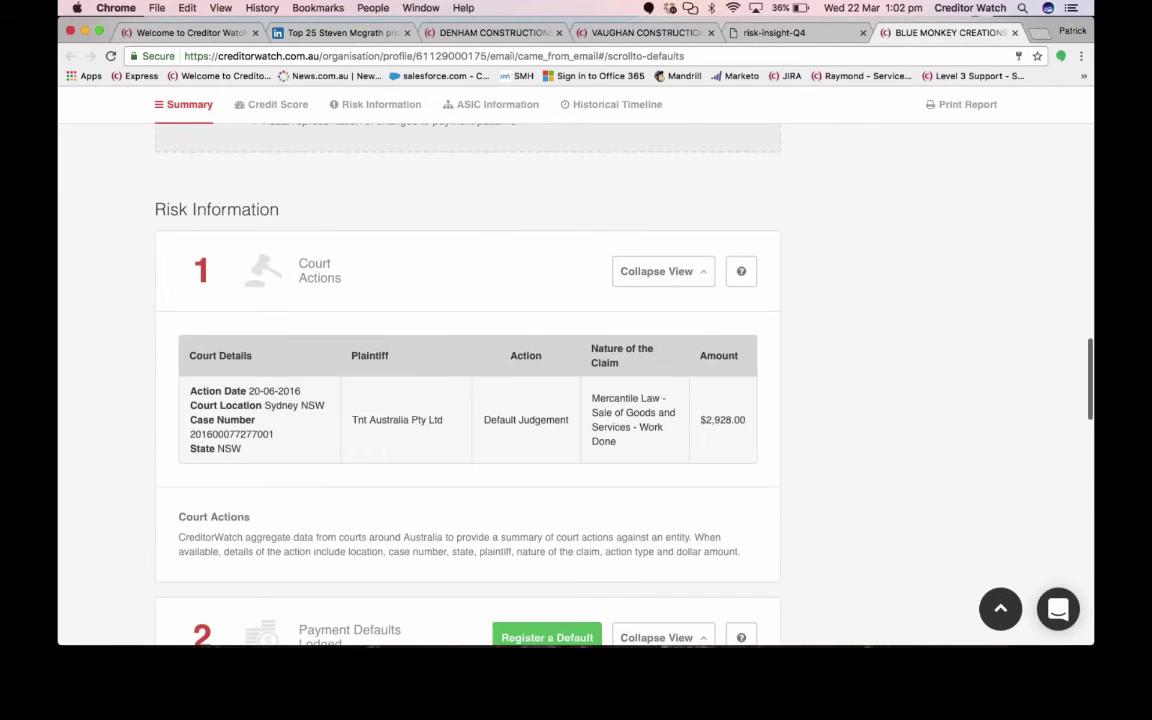
# From the Risk Alert email, open M. Webster Holdings' file, read its 01-Feb-2017 Notice of Appointment of an Administrator, and close the notice.
pyautogui.press('super+Tab')
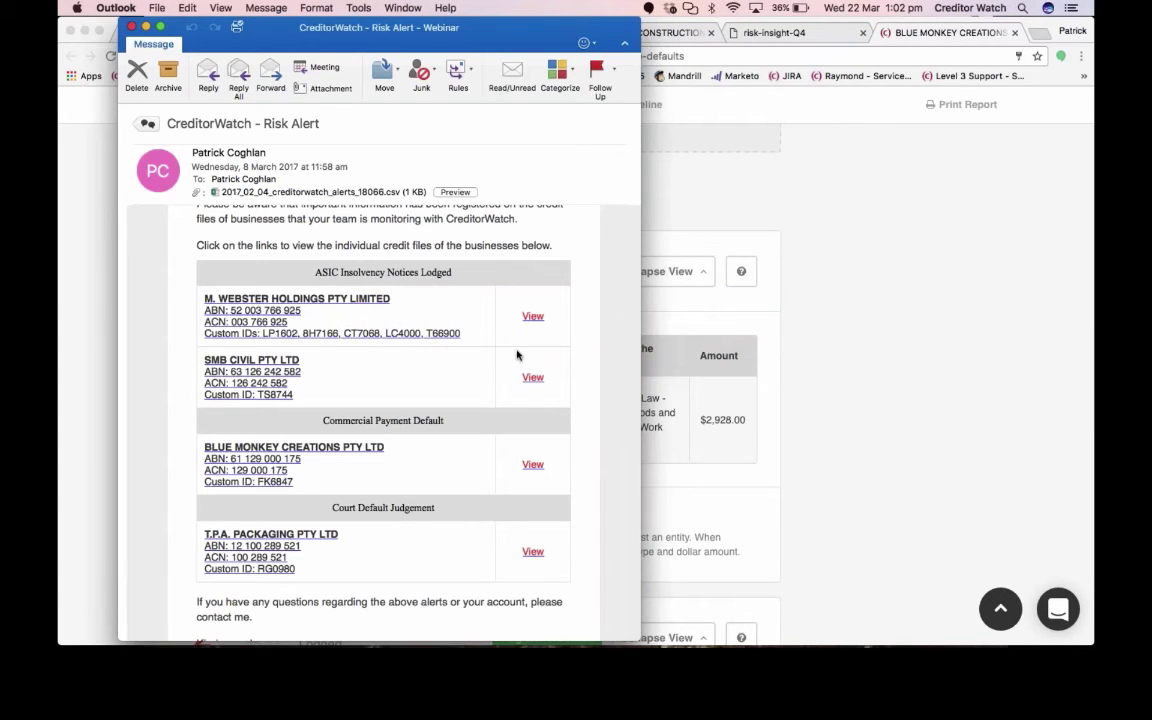
pyautogui.click(532, 316)
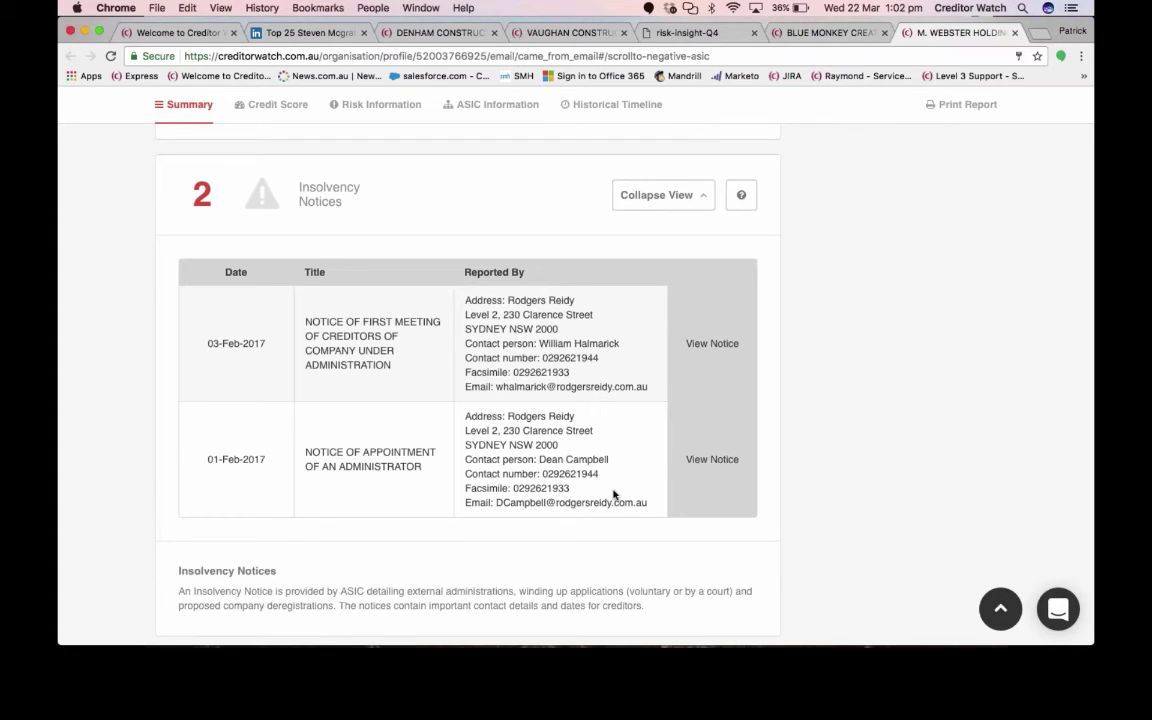
pyautogui.click(702, 459)
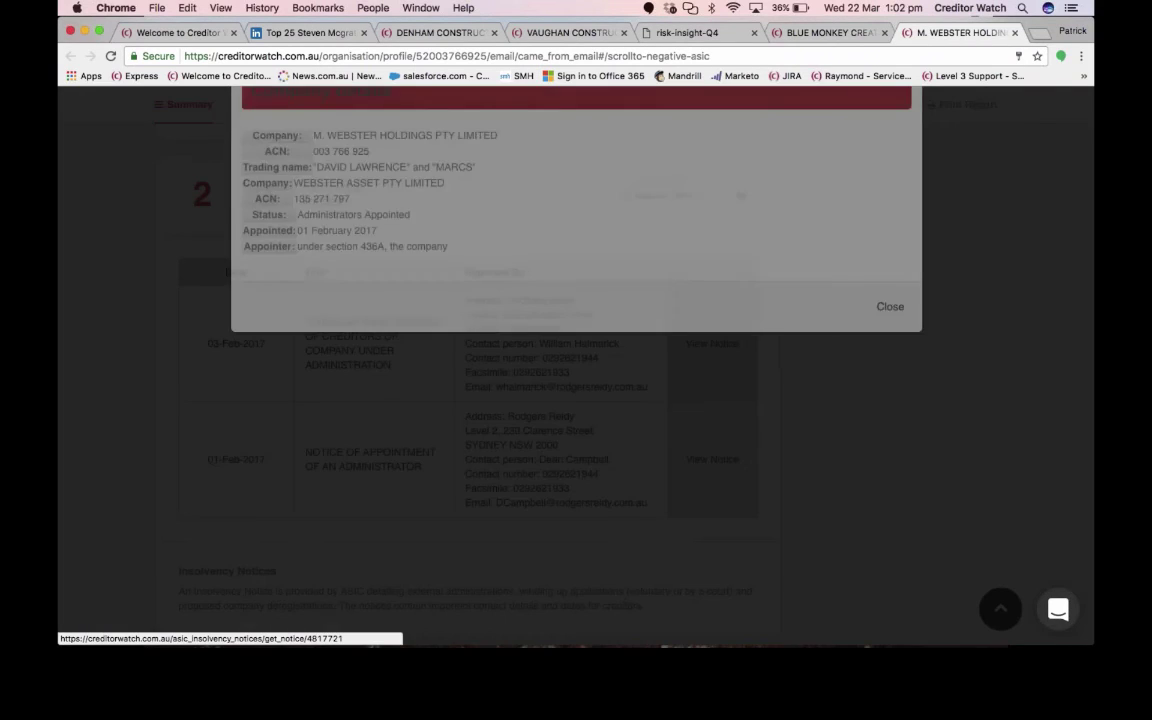
pyautogui.scroll(-5, 505, 398)
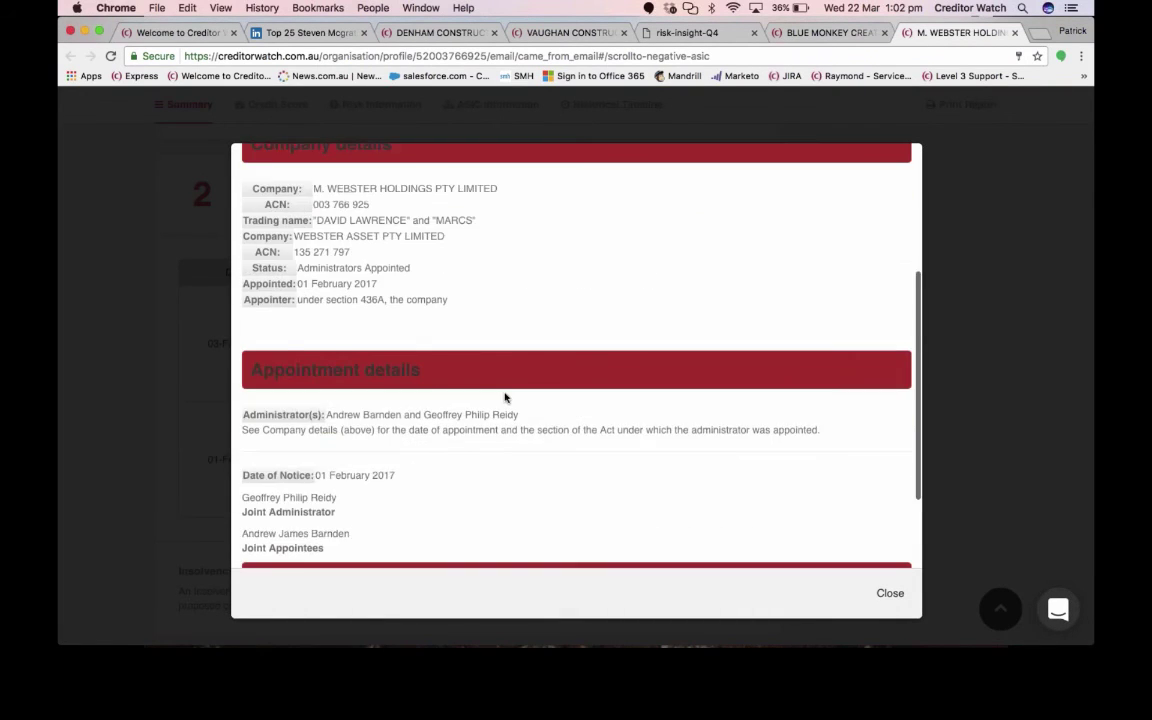
pyautogui.scroll(2, 505, 398)
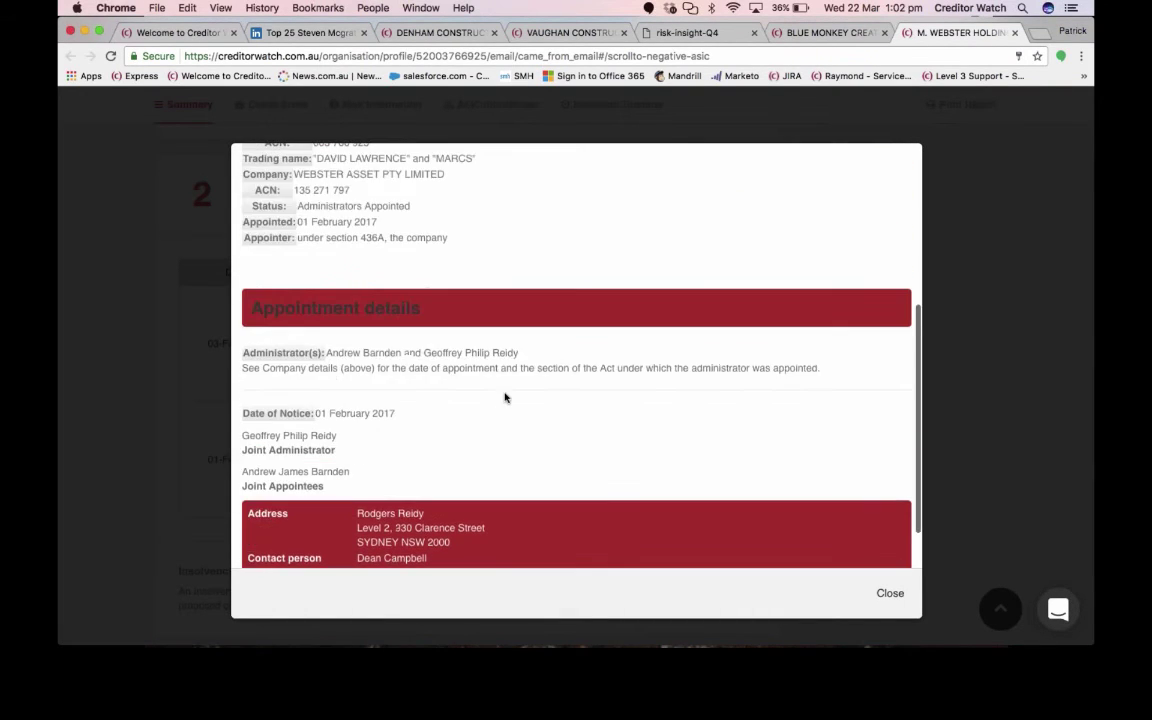
pyautogui.scroll(5, 505, 398)
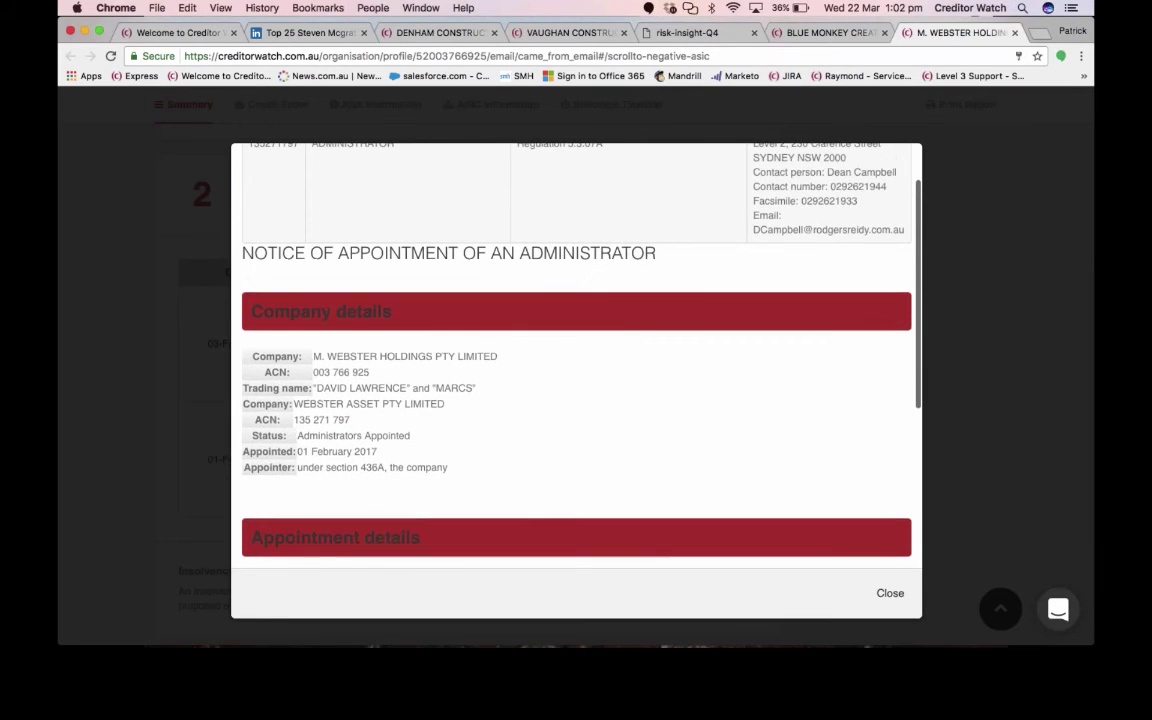
pyautogui.scroll(2, 576, 380)
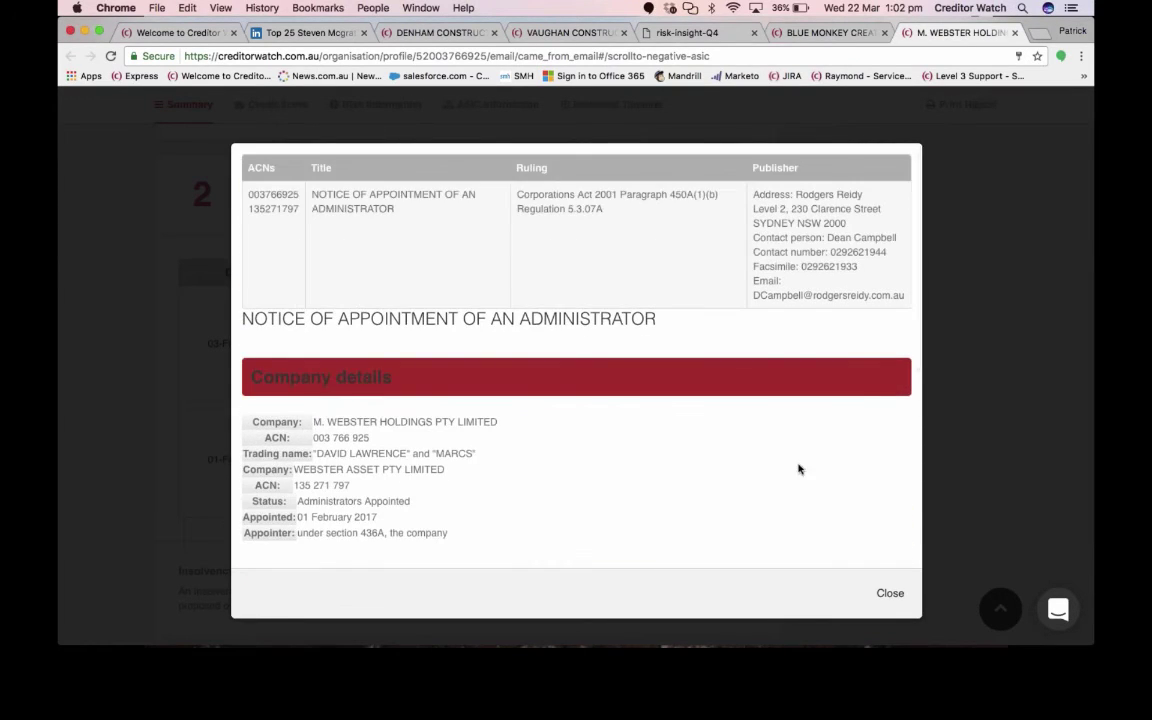
pyautogui.click(890, 593)
# Revisit the Risk Alert email, return to the CreditorWatch site in Chrome, and look over the Debt Collection Tools list.
pyautogui.press('super+Tab')
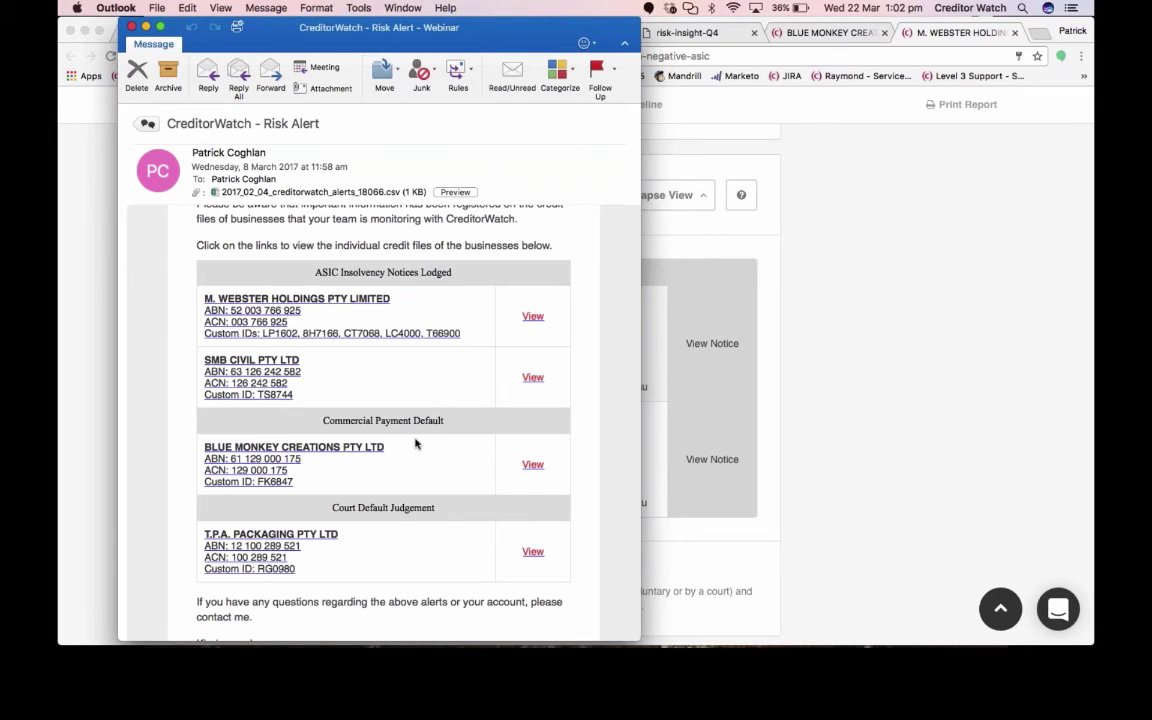
pyautogui.scroll(10, 362, 216)
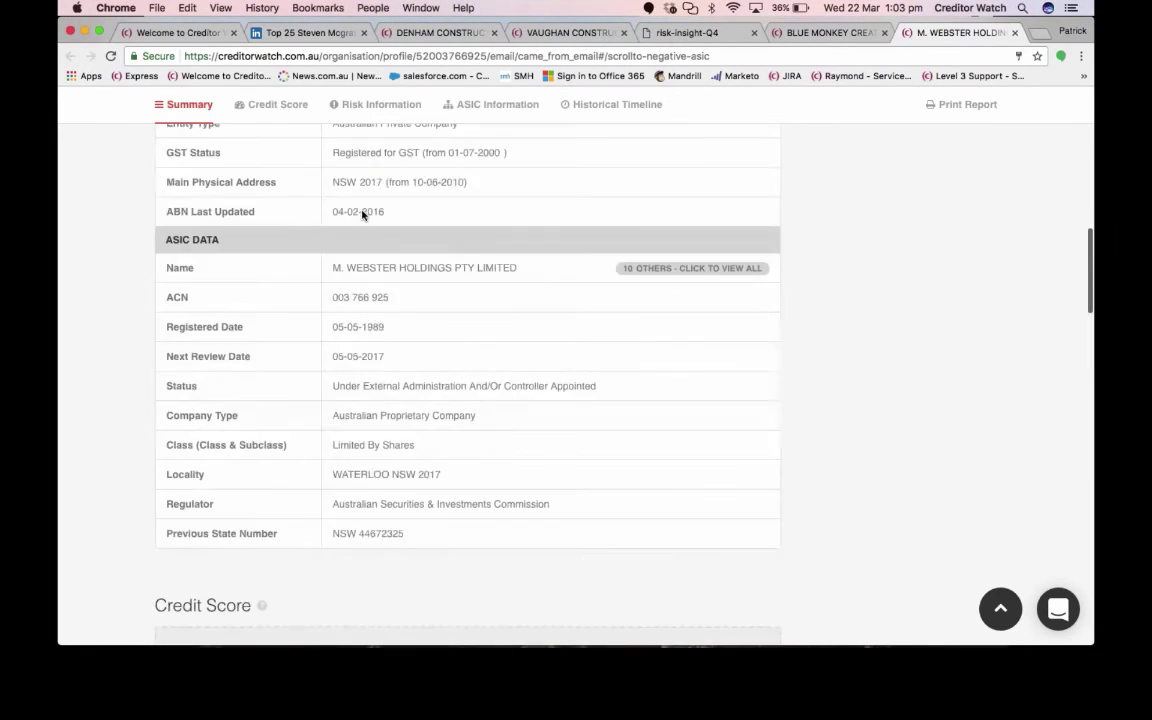
pyautogui.scroll(5, 362, 216)
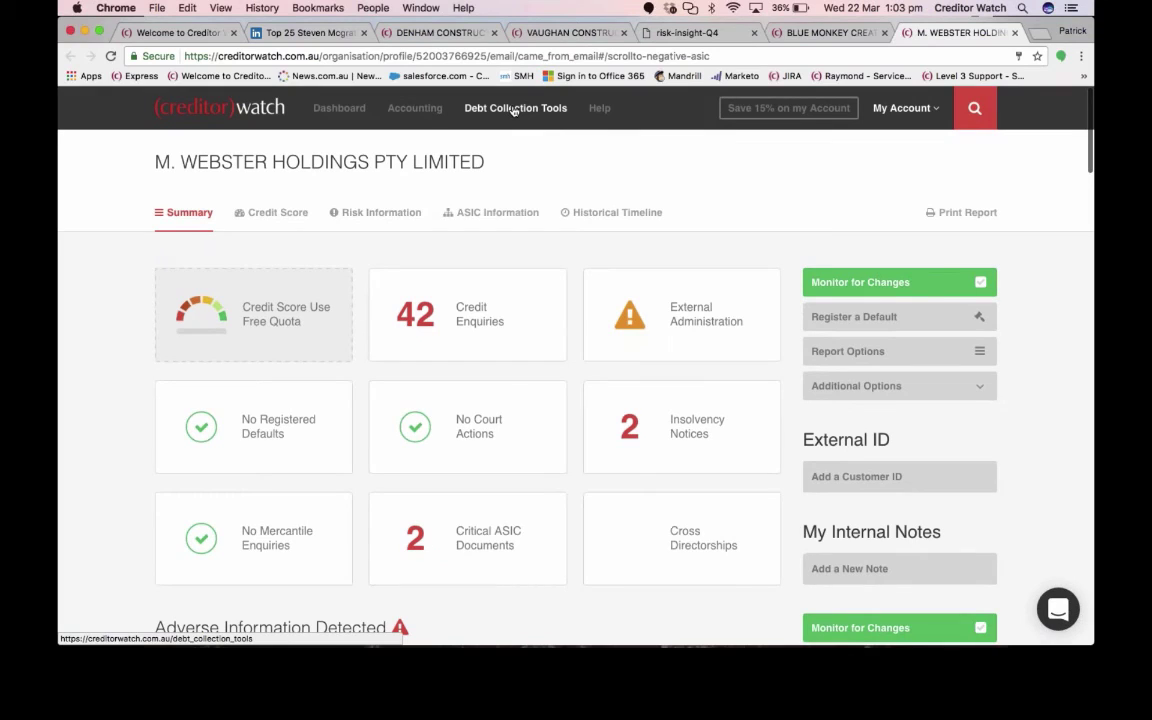
pyautogui.click(514, 109)
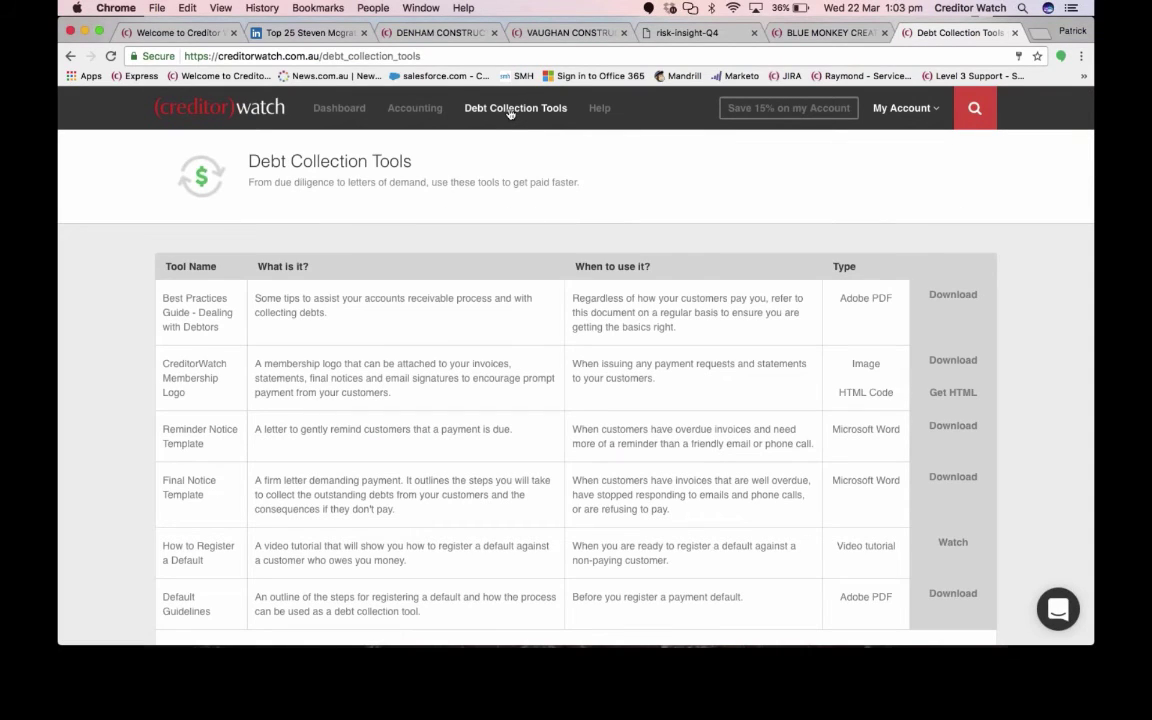
pyautogui.scroll(-3, 104, 416)
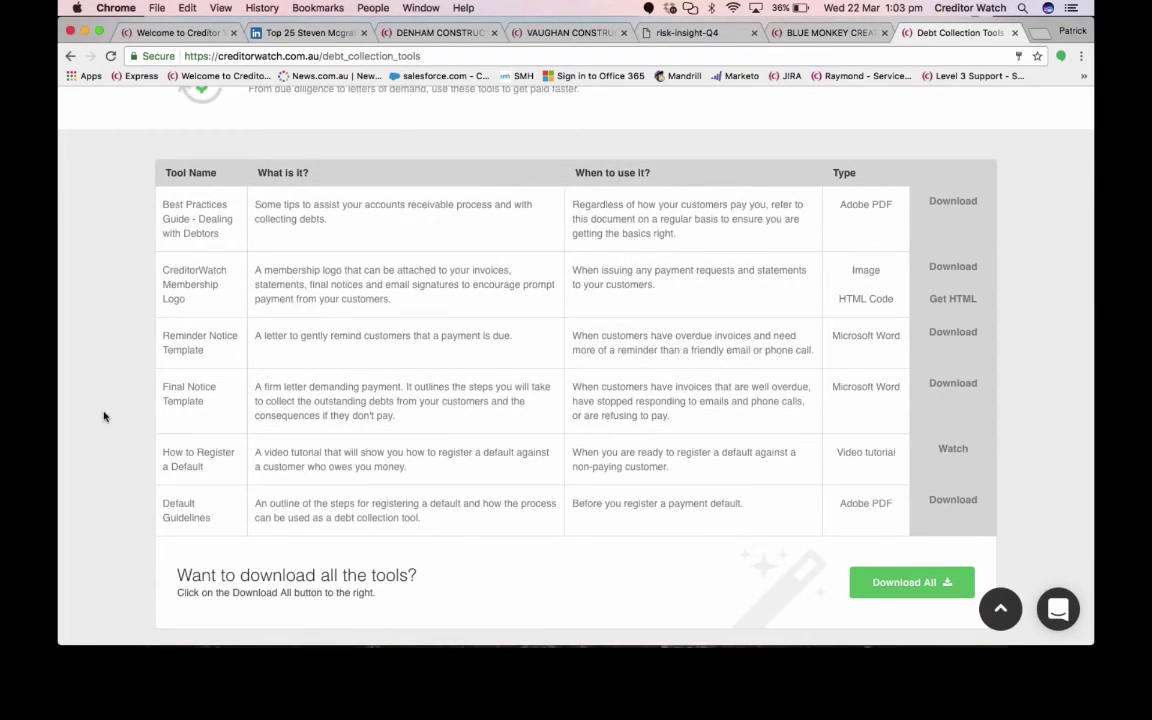
# Download the Best Practices Guide - Dealing with Debtors and open the PDF at 90% zoom.
pyautogui.click(185, 219)
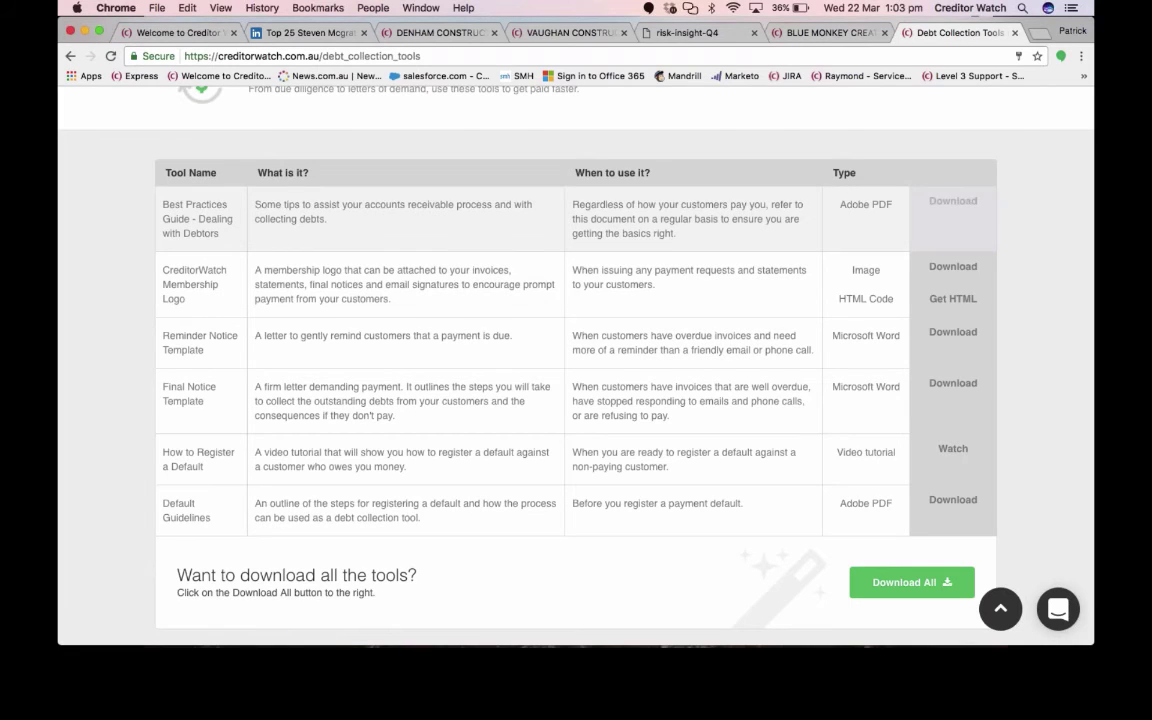
pyautogui.click(967, 206)
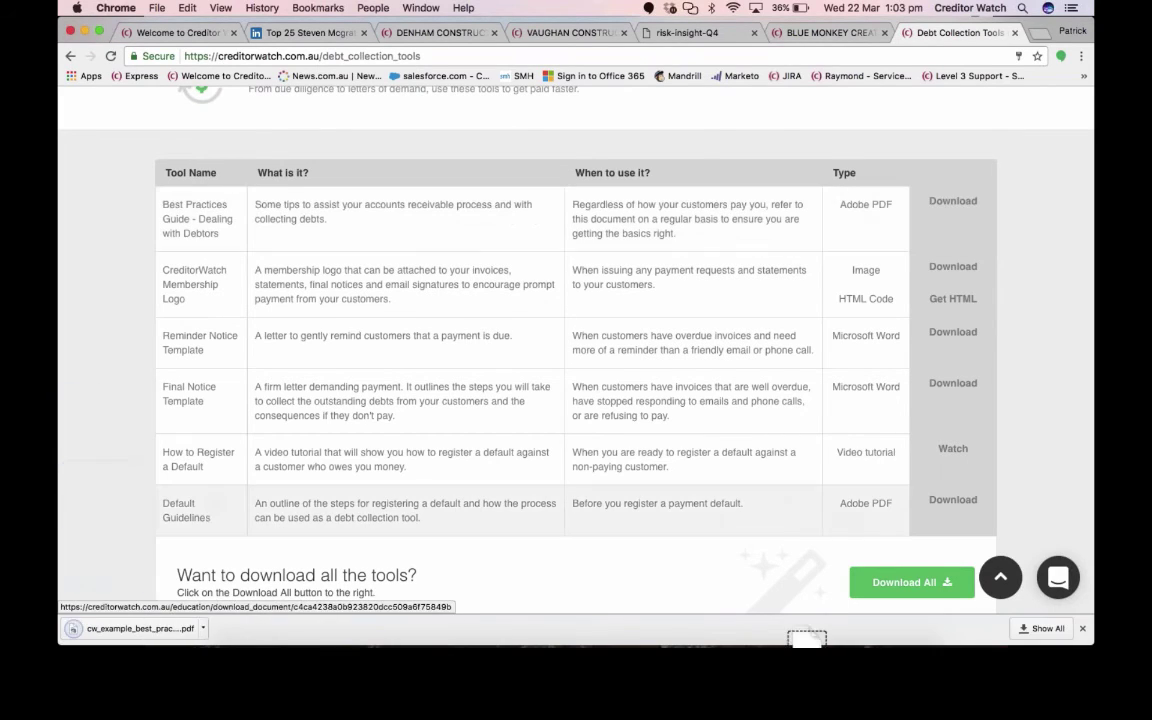
pyautogui.click(149, 628)
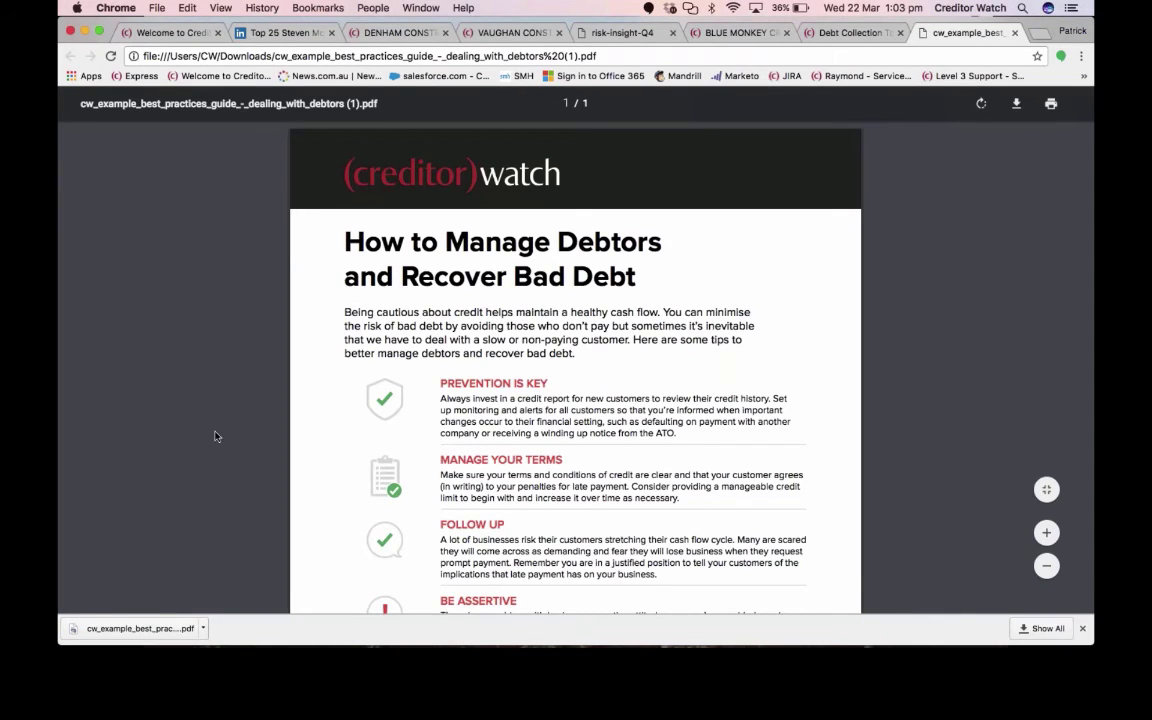
pyautogui.press('super+minus')
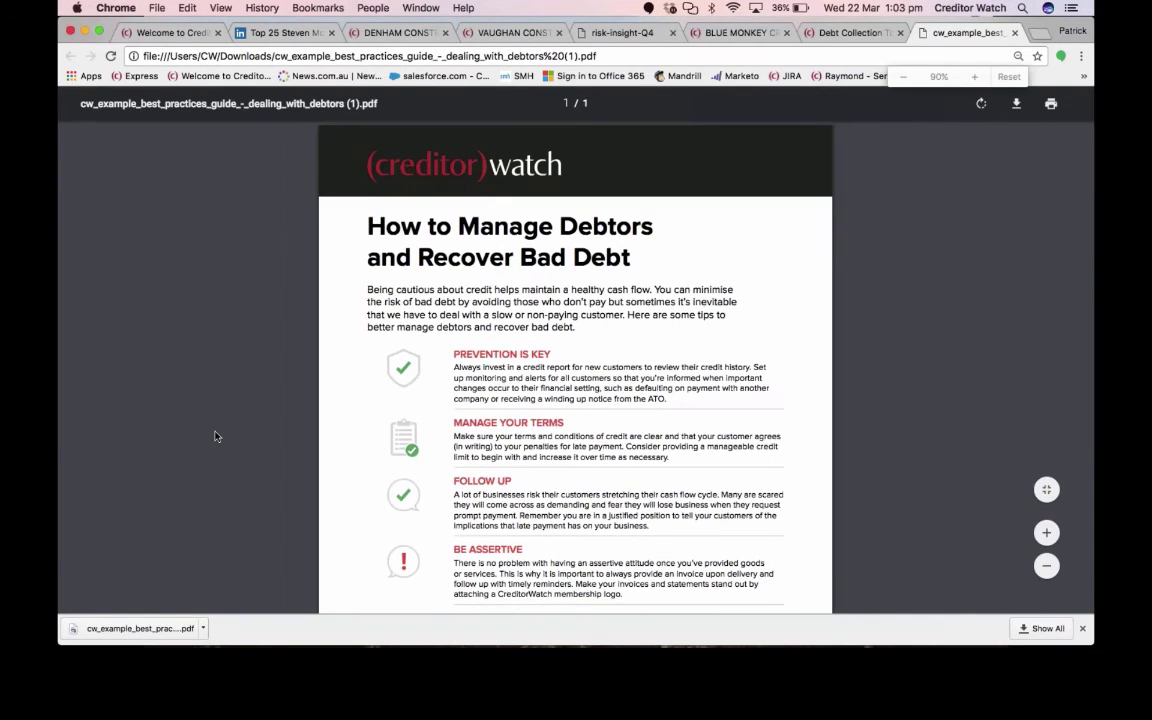